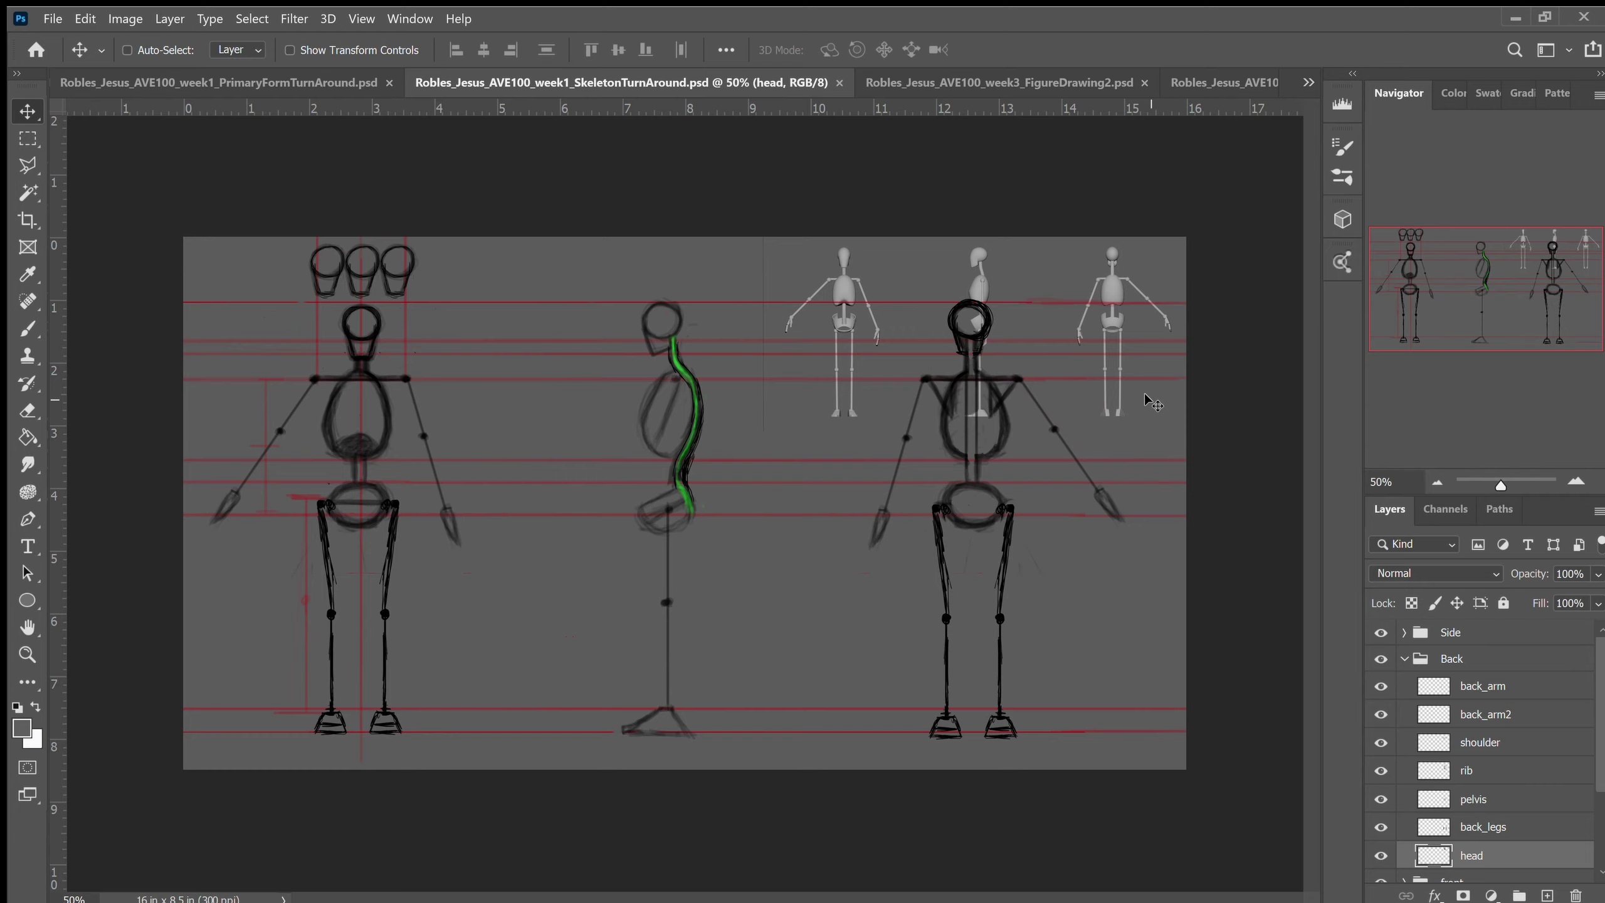
Collapse the Back group in the skeleton turnaround's Layers panel
{"action": "left_click", "coordinate": [1409, 658]}
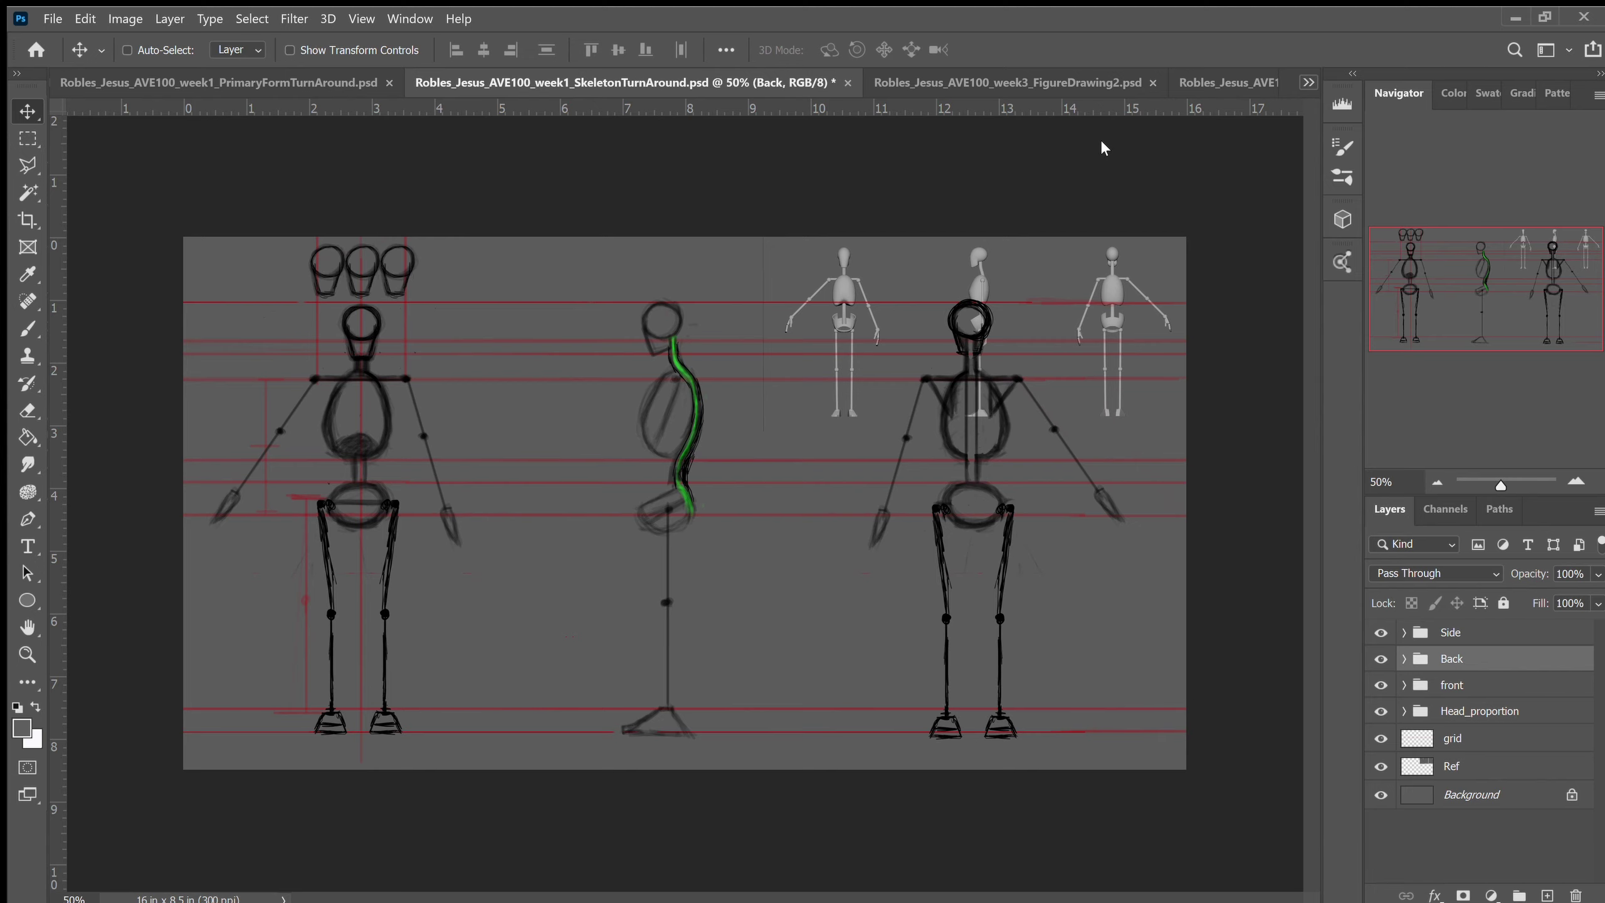
View the colored primary form turnaround, then return to the SkeletonTurnAround document
{"action": "key", "text": "ctrl+shift+Tab"}
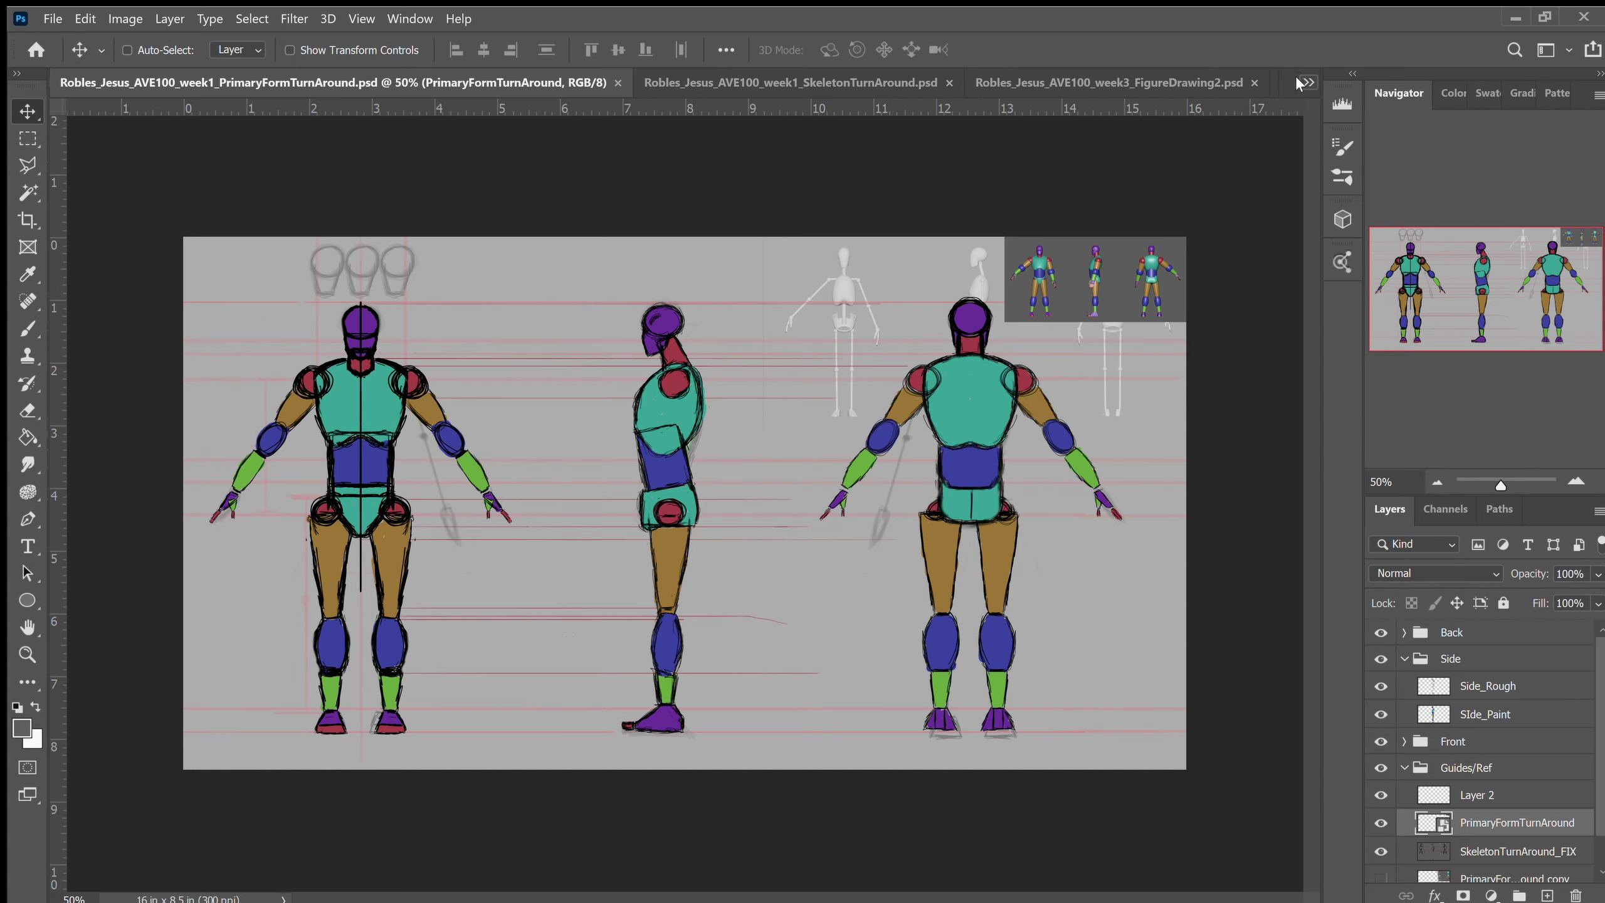
{"action": "key", "text": "ctrl+Tab"}
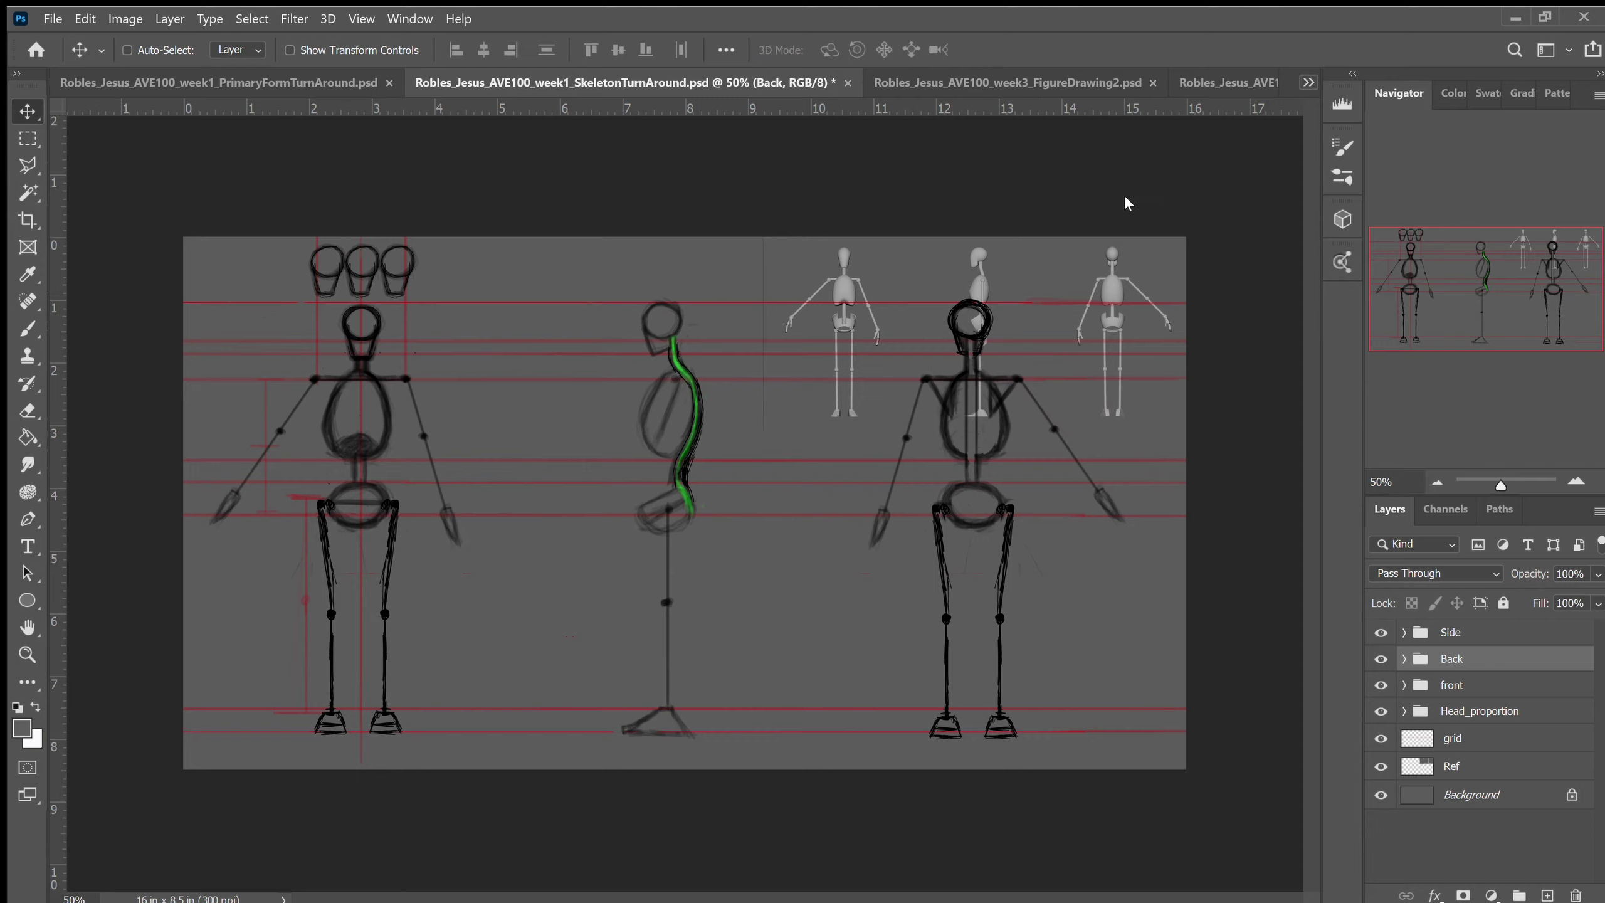
In week2_FigureDrawing1, show only Session1's 30_sec sketches, hiding 10_min and Session2
{"action": "key", "text": "ctrl+Tab"}
{"action": "key", "text": "ctrl+Tab"}
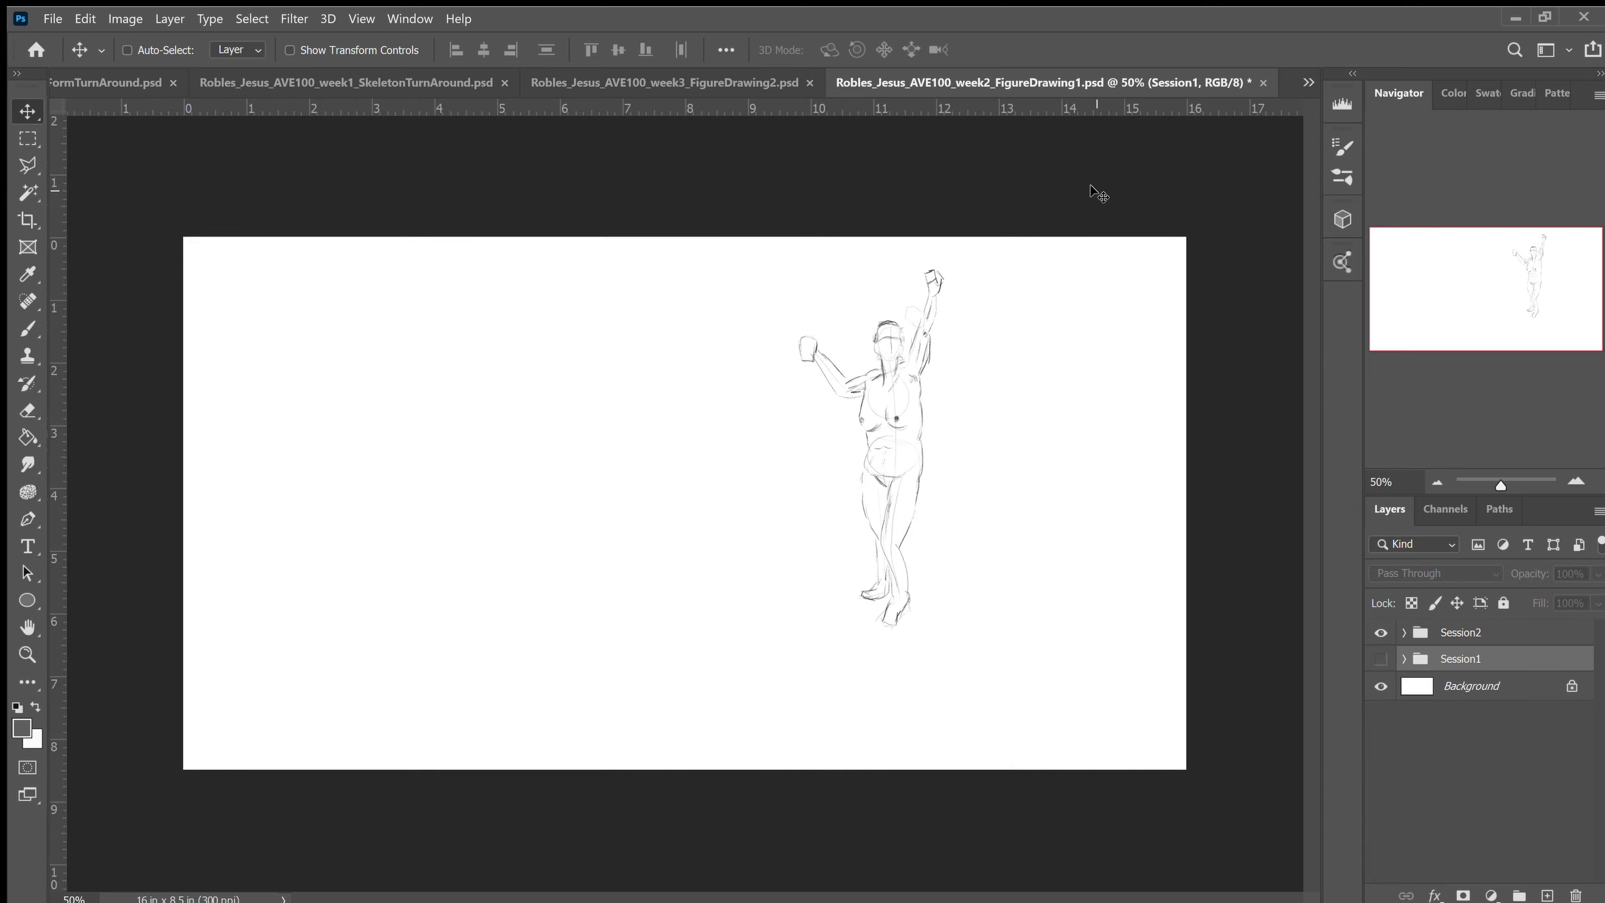
{"action": "left_click", "coordinate": [1380, 658]}
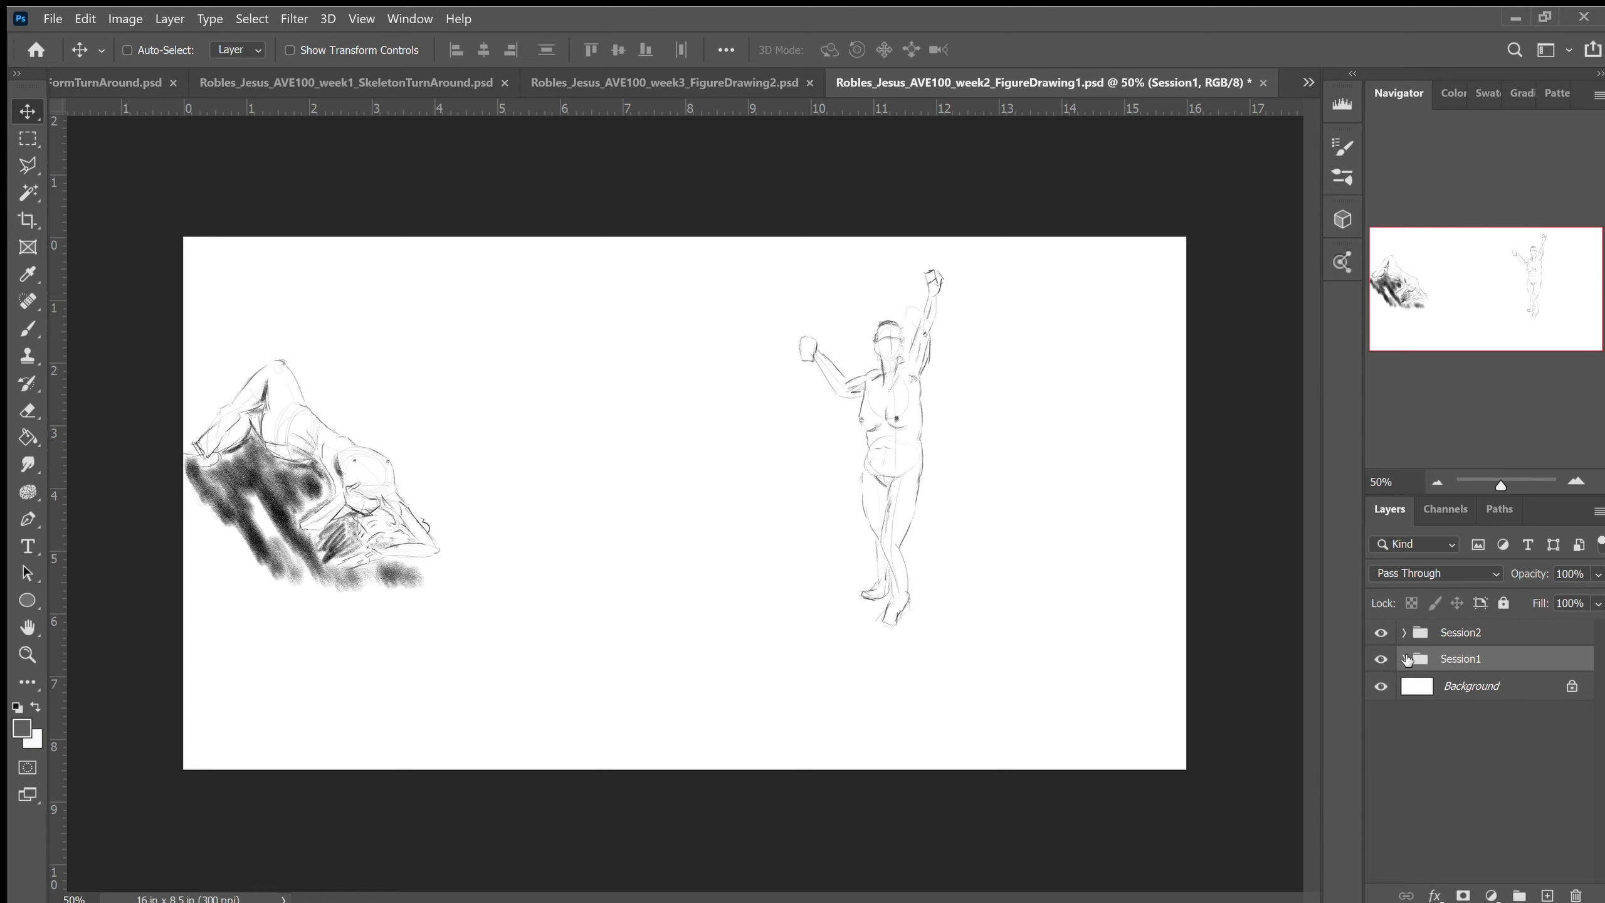
{"action": "left_click", "coordinate": [1403, 658]}
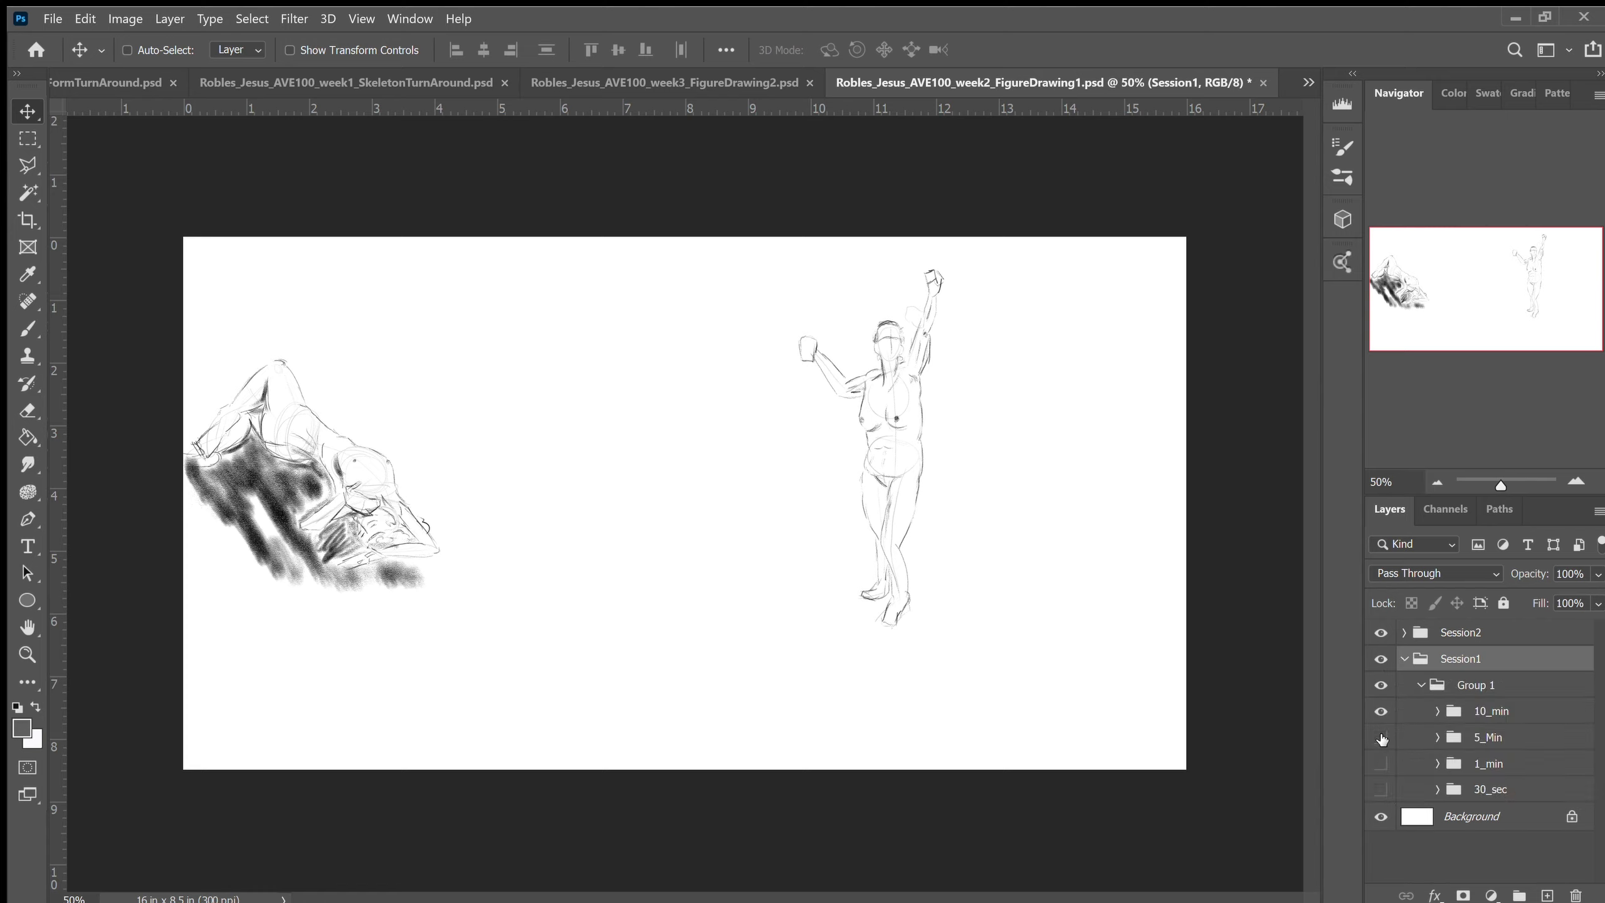
{"action": "left_click", "coordinate": [1380, 710]}
{"action": "left_click", "coordinate": [1380, 789]}
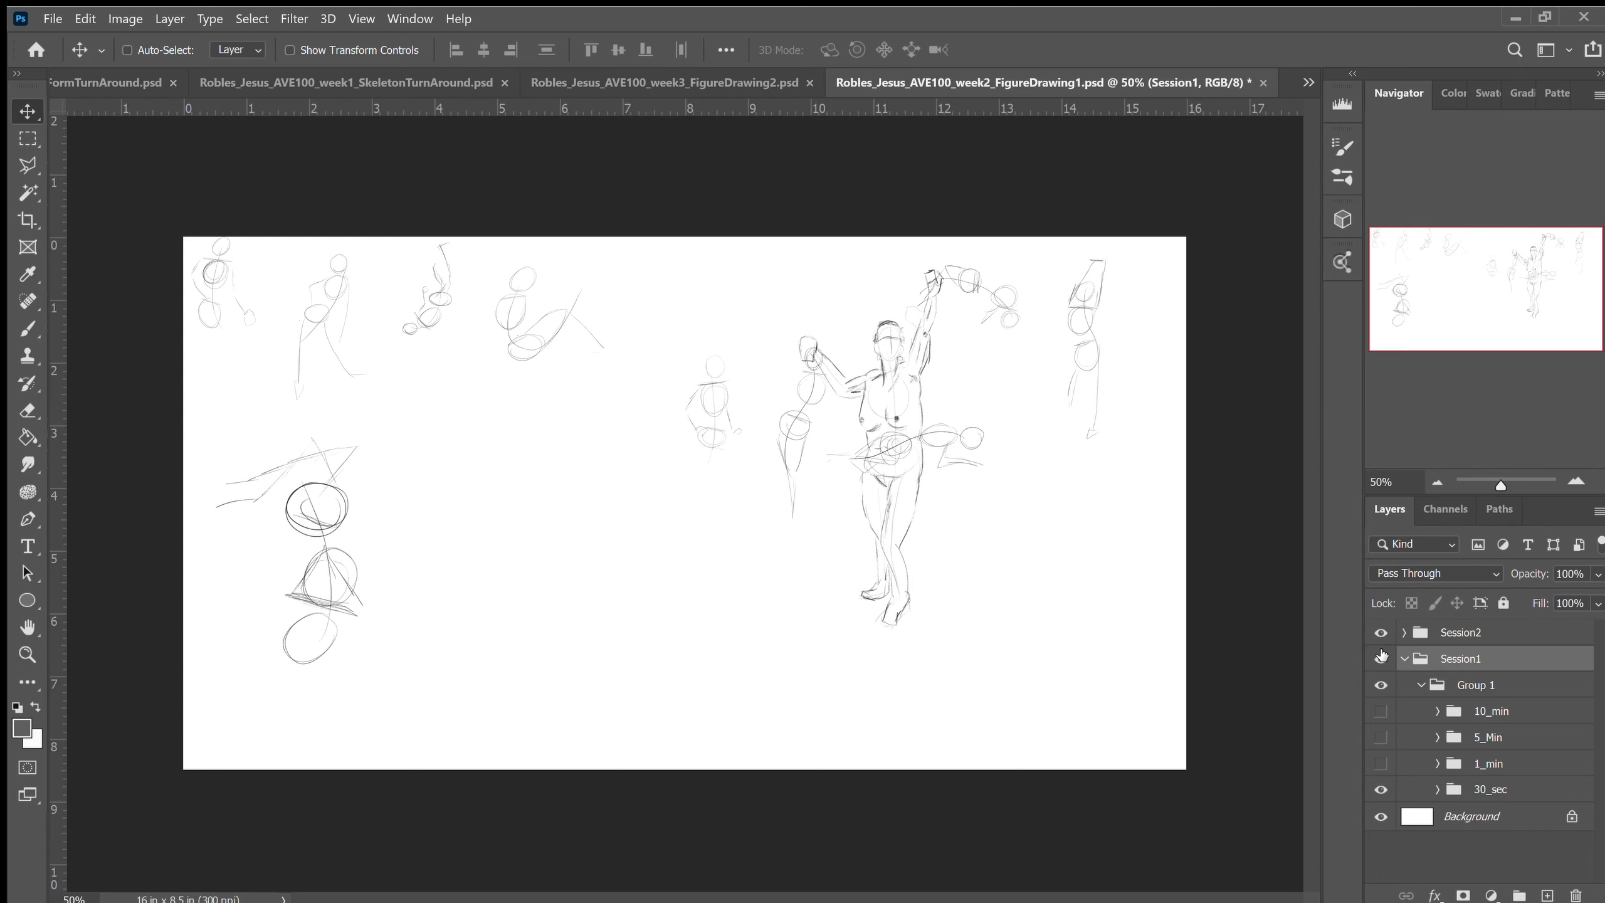
{"action": "left_click", "coordinate": [1381, 631]}
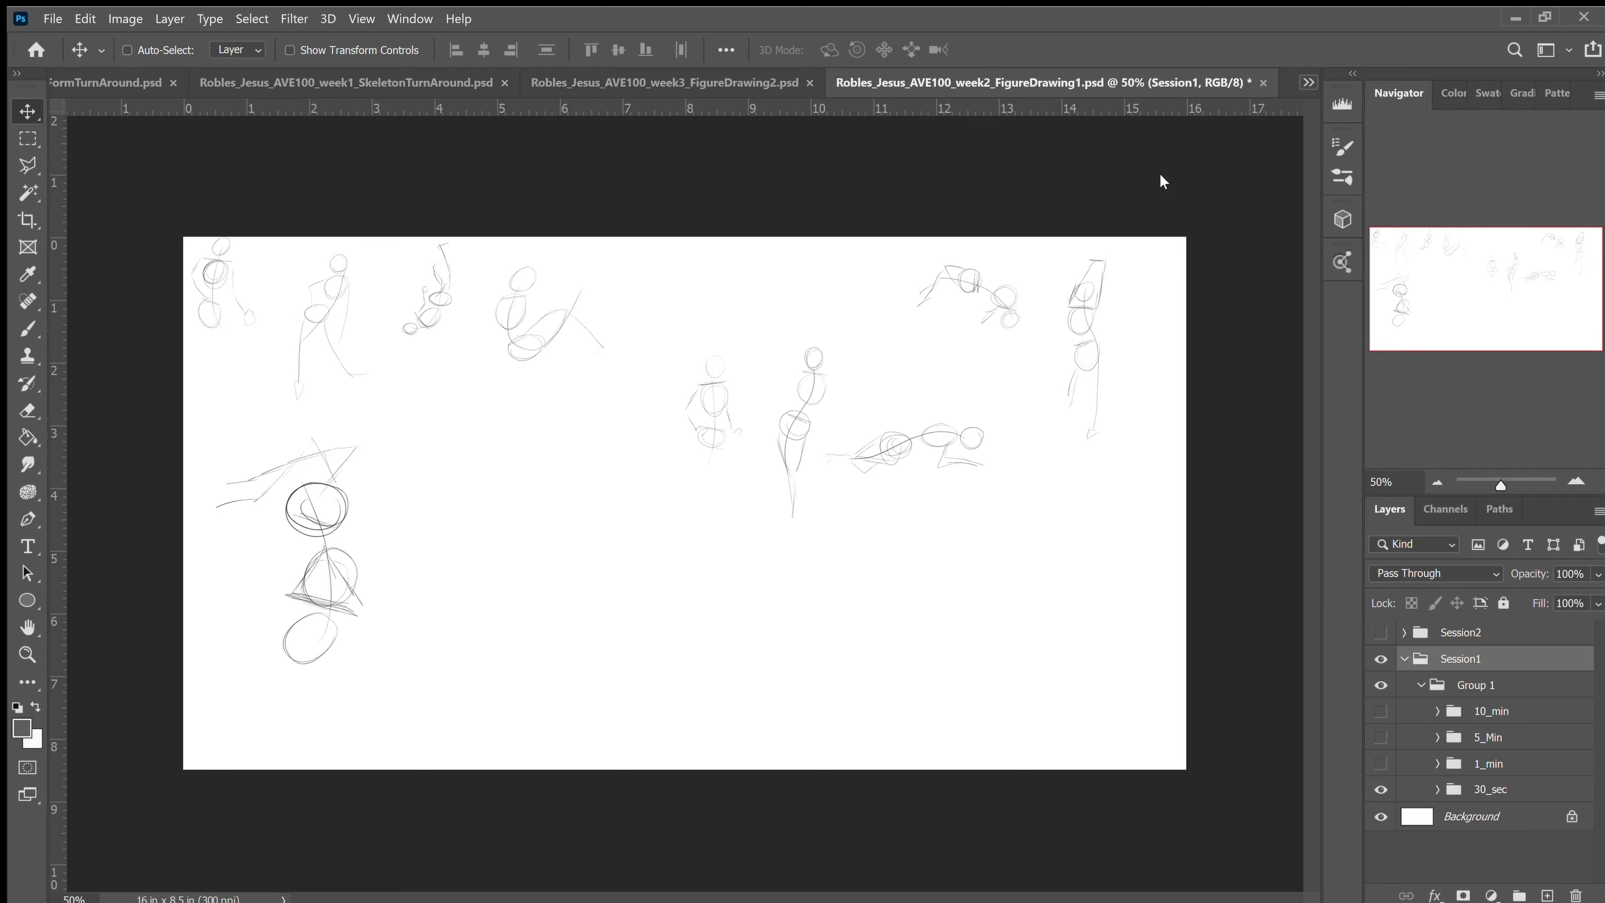
{"action": "key", "text": "ctrl+shift+Tab"}
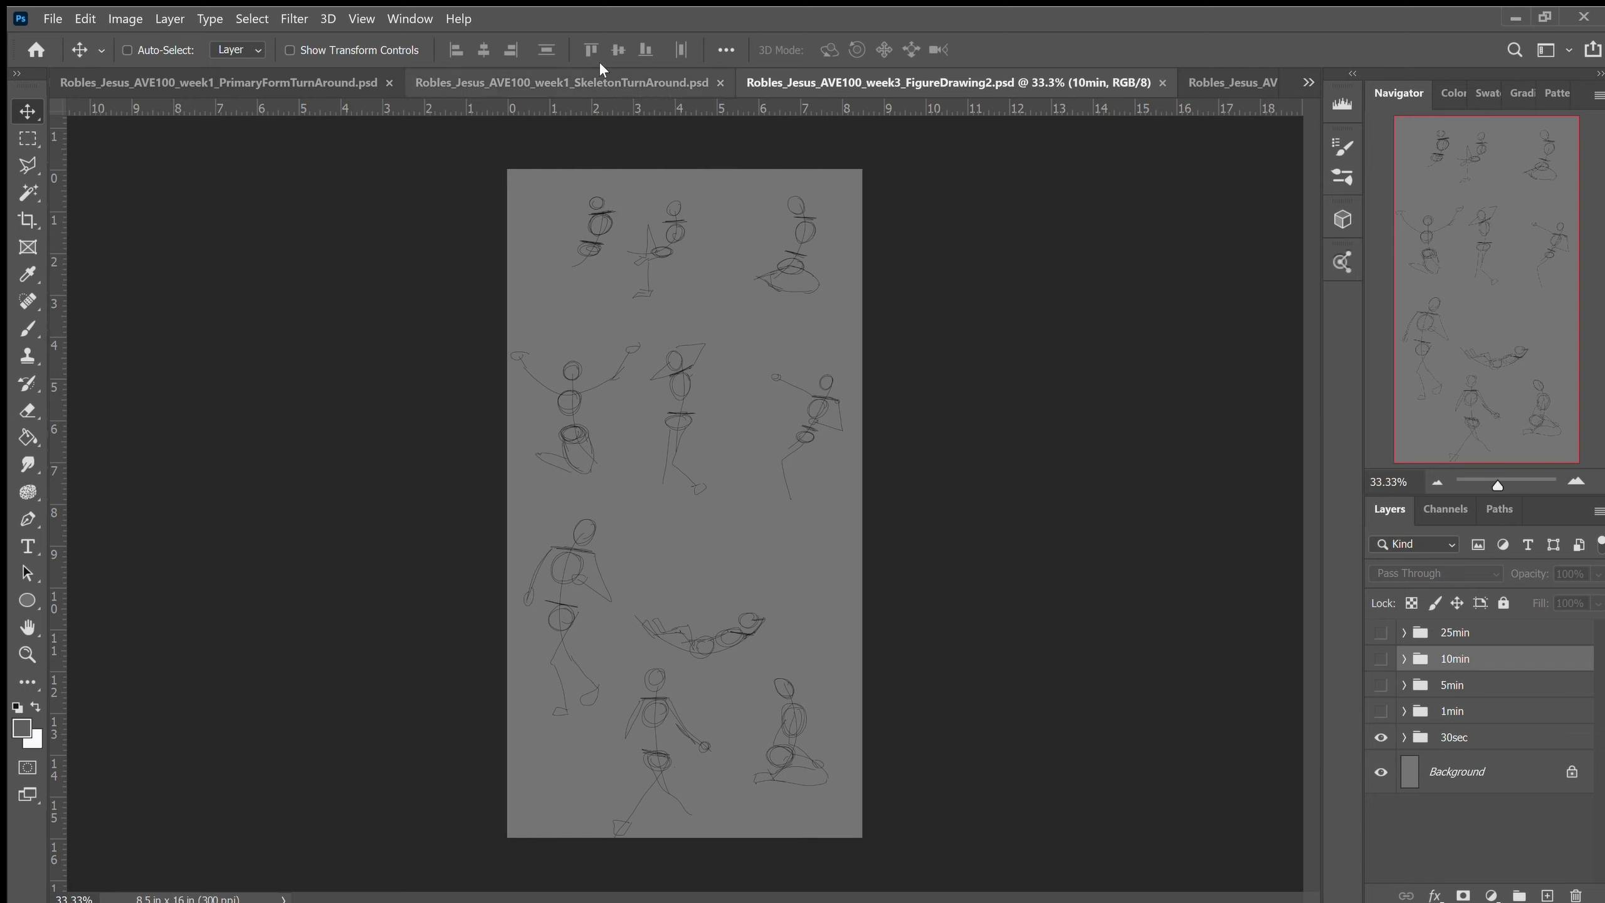
Return to the SkeletonTurnAround document from the week 3 gesture sheet
{"action": "left_click", "coordinate": [593, 79]}
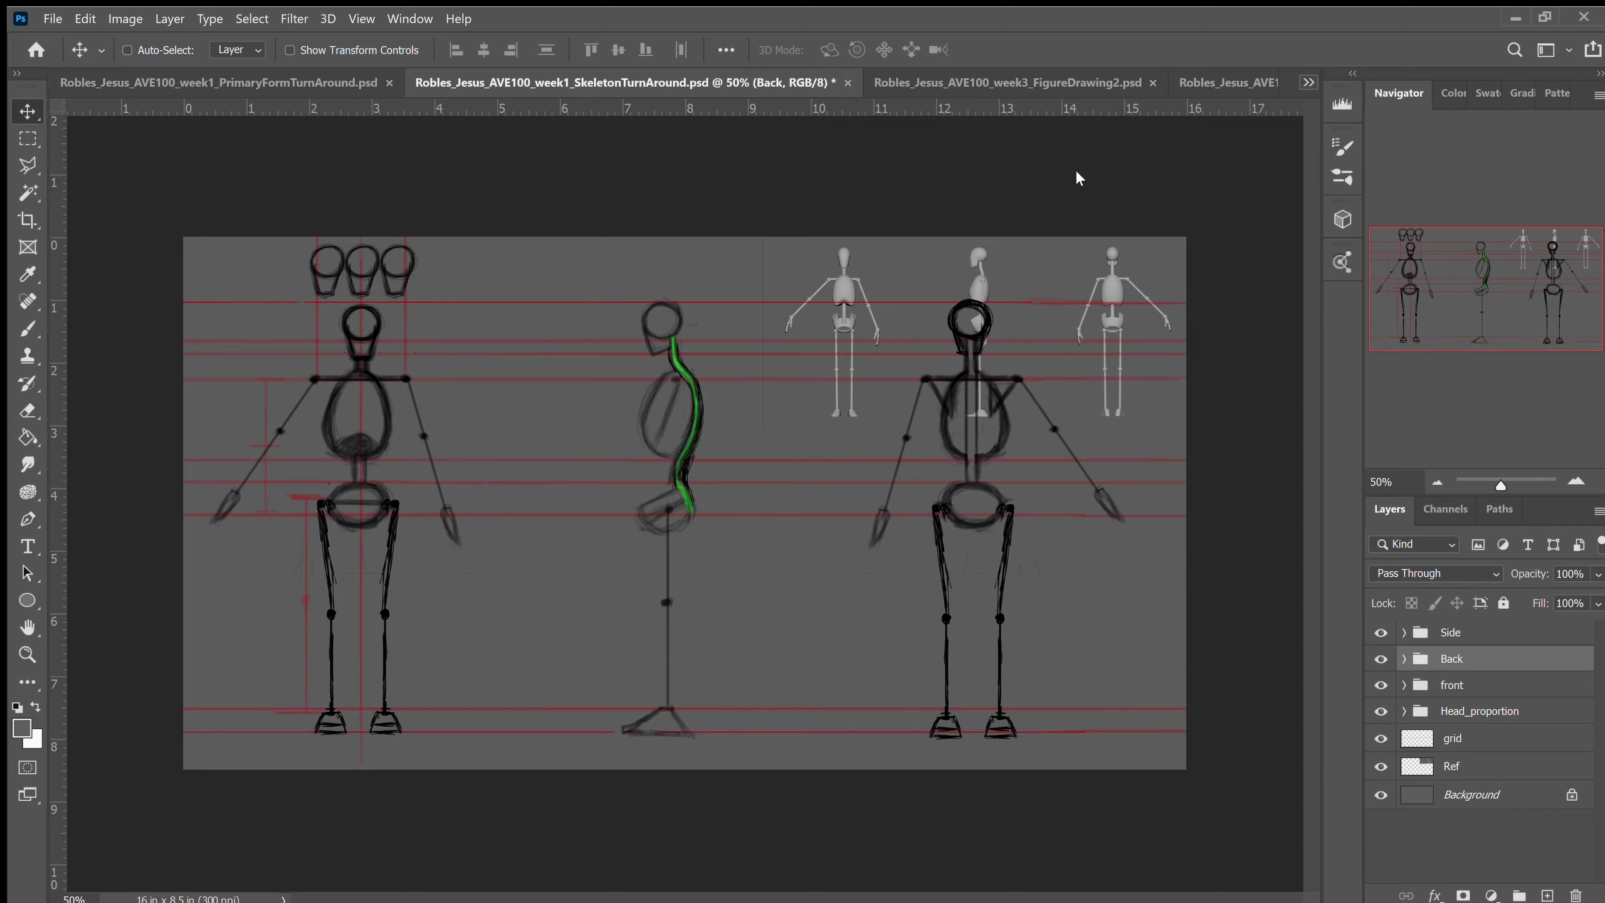
In week 4 FigureDrawing3, zoom out to view the whole angel and select the 25min group
{"action": "left_click", "coordinate": [1090, 84]}
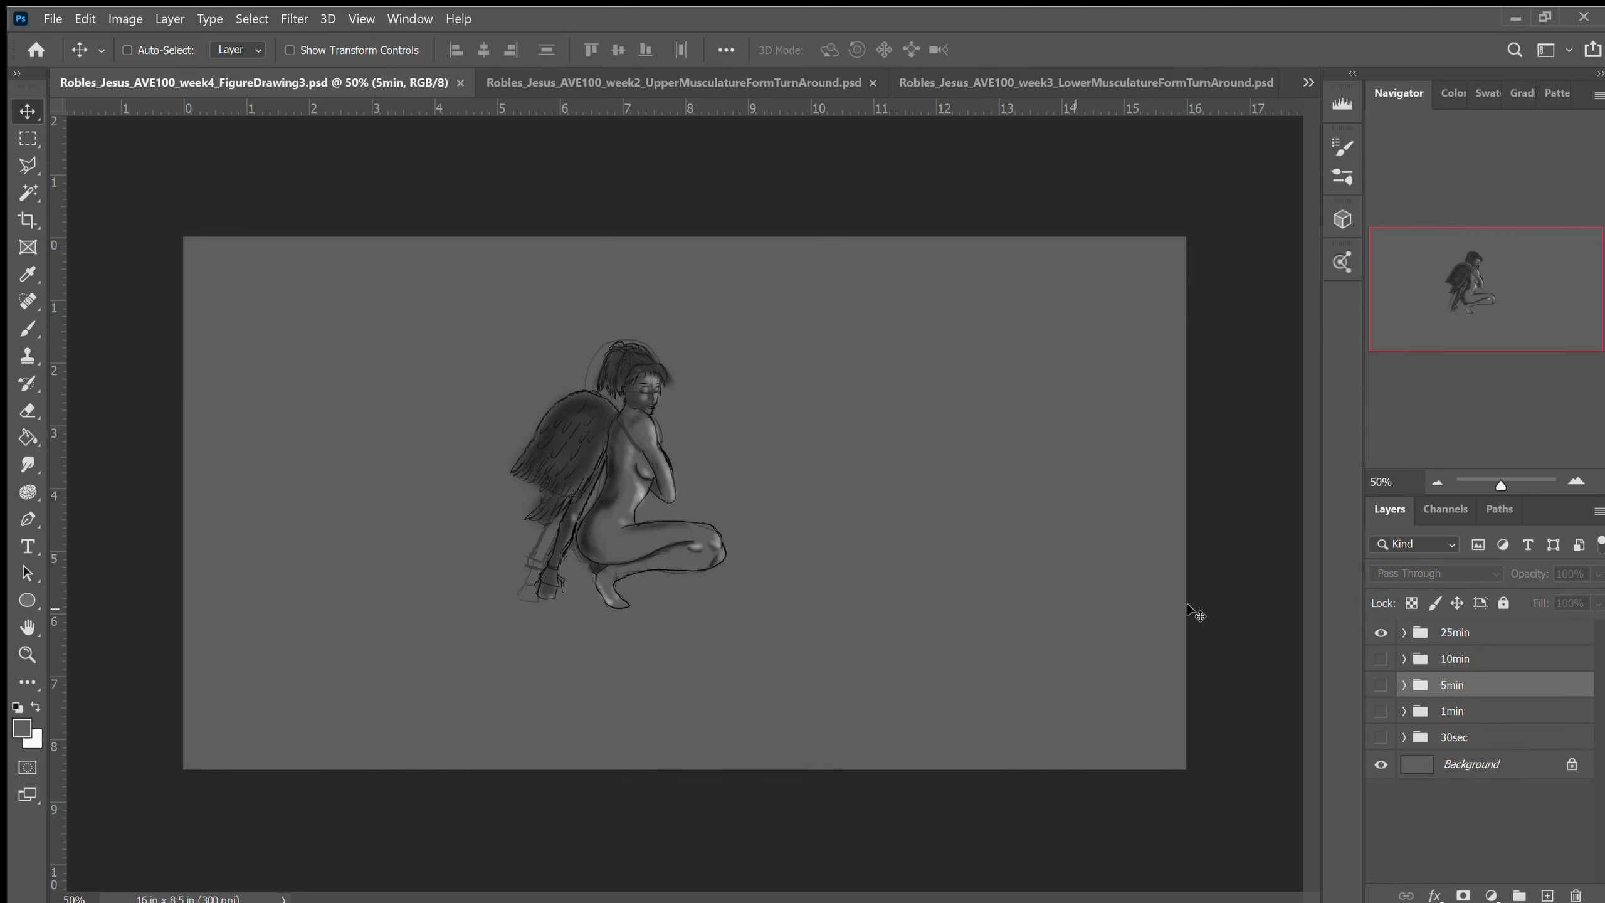
{"action": "scroll", "coordinate": [647, 361], "scroll_direction": "up", "scroll_amount": 5}
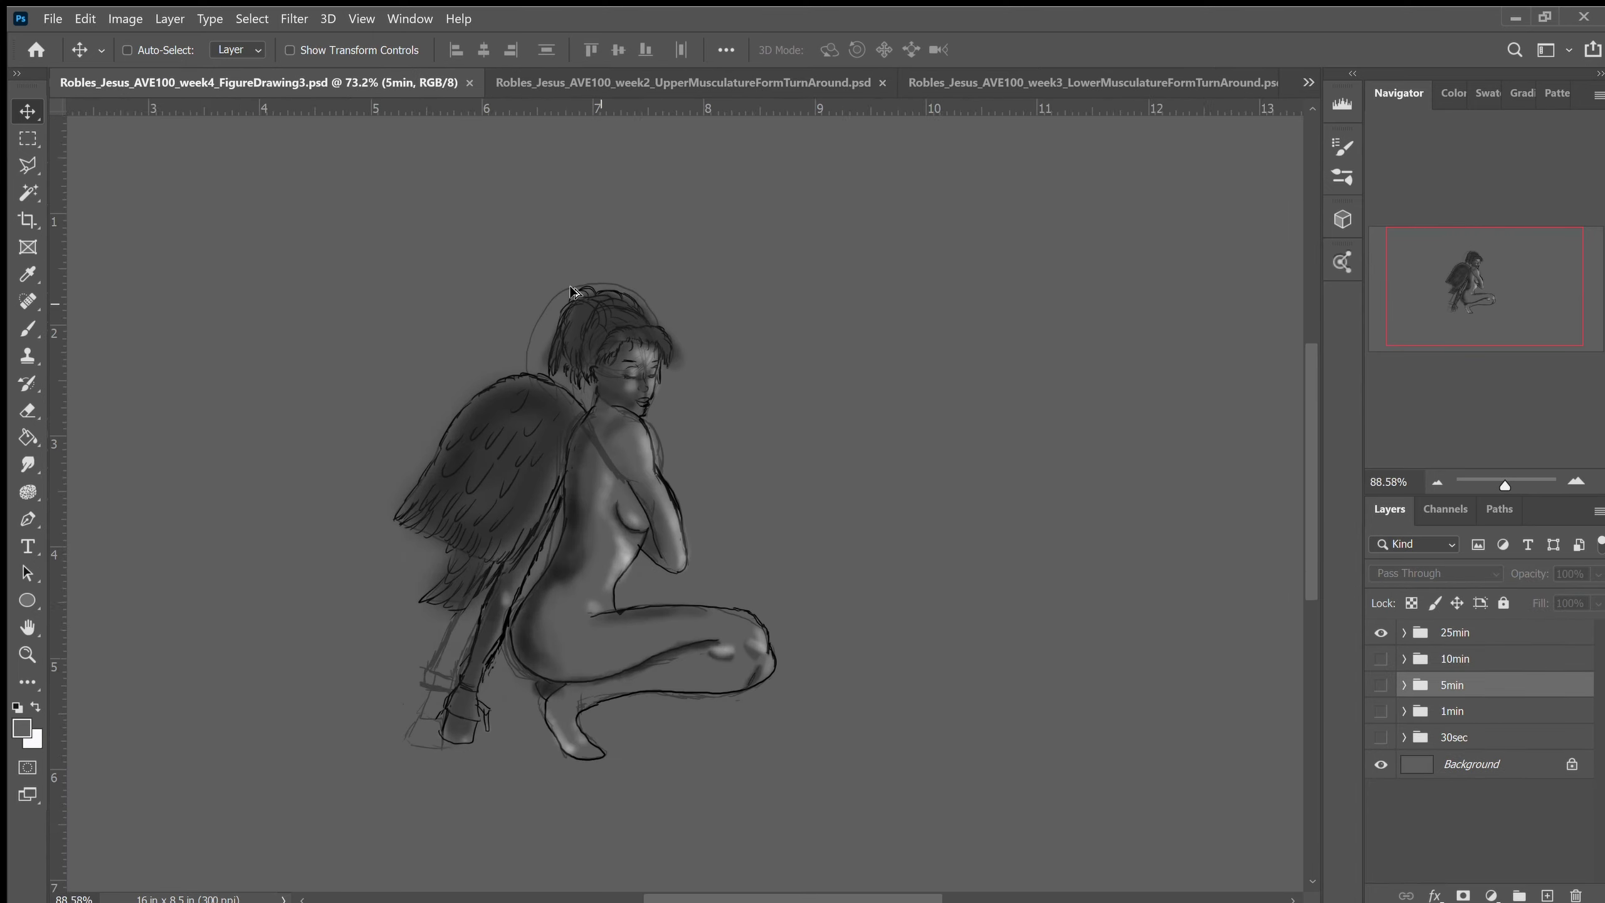
{"action": "scroll", "coordinate": [709, 534], "scroll_direction": "up", "scroll_amount": 3}
{"action": "scroll", "coordinate": [579, 406], "scroll_direction": "up", "scroll_amount": 3}
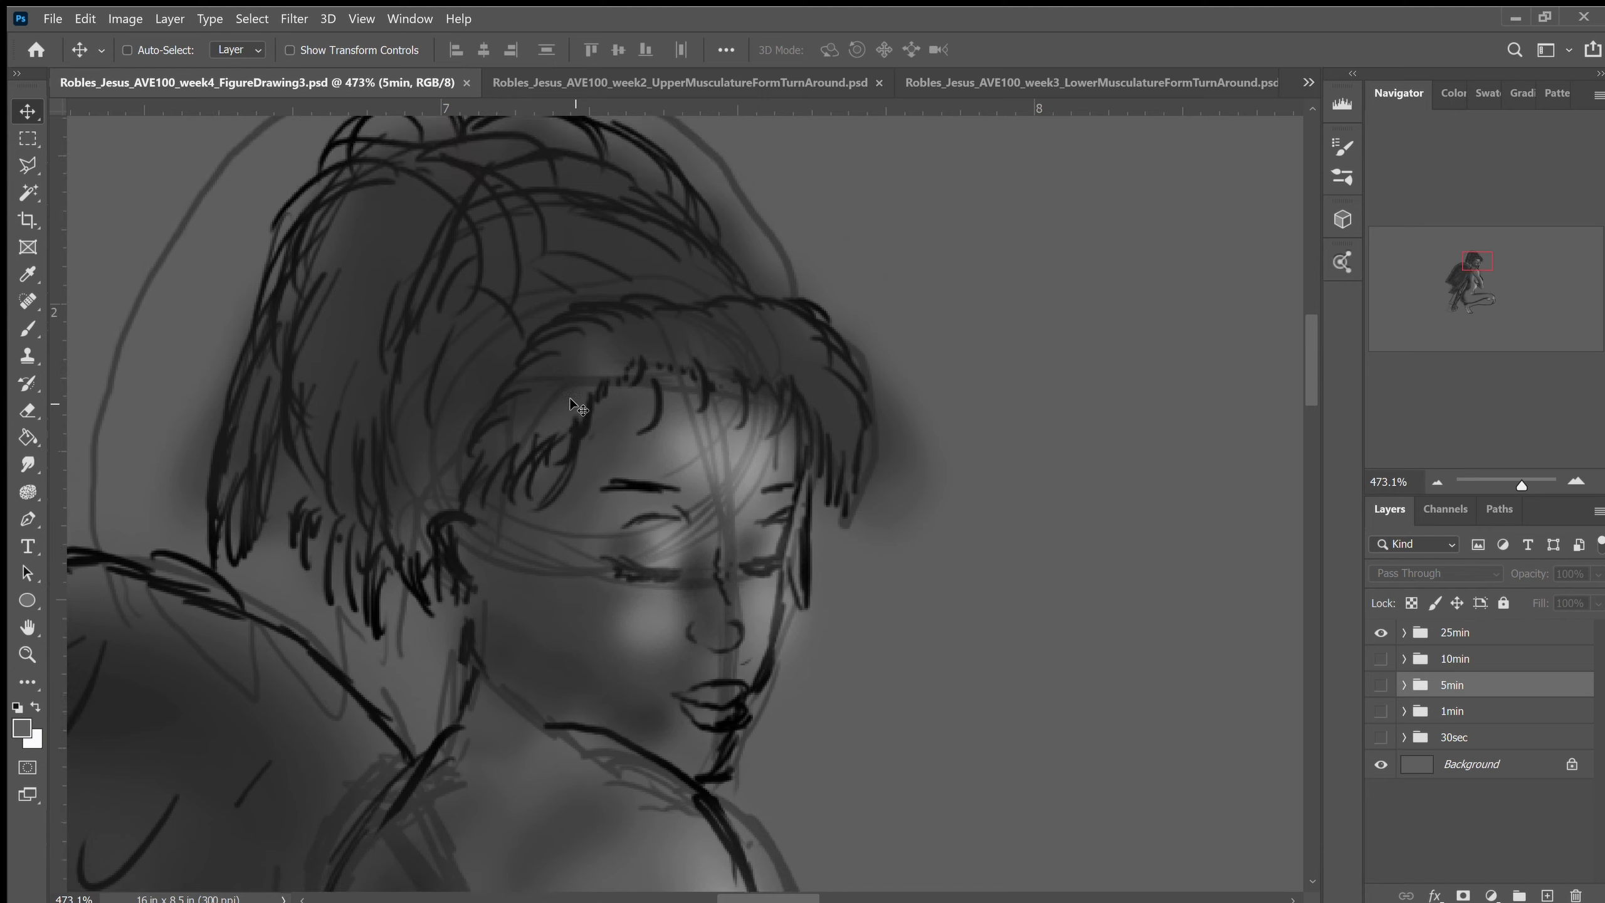
{"action": "left_click", "coordinate": [1497, 636]}
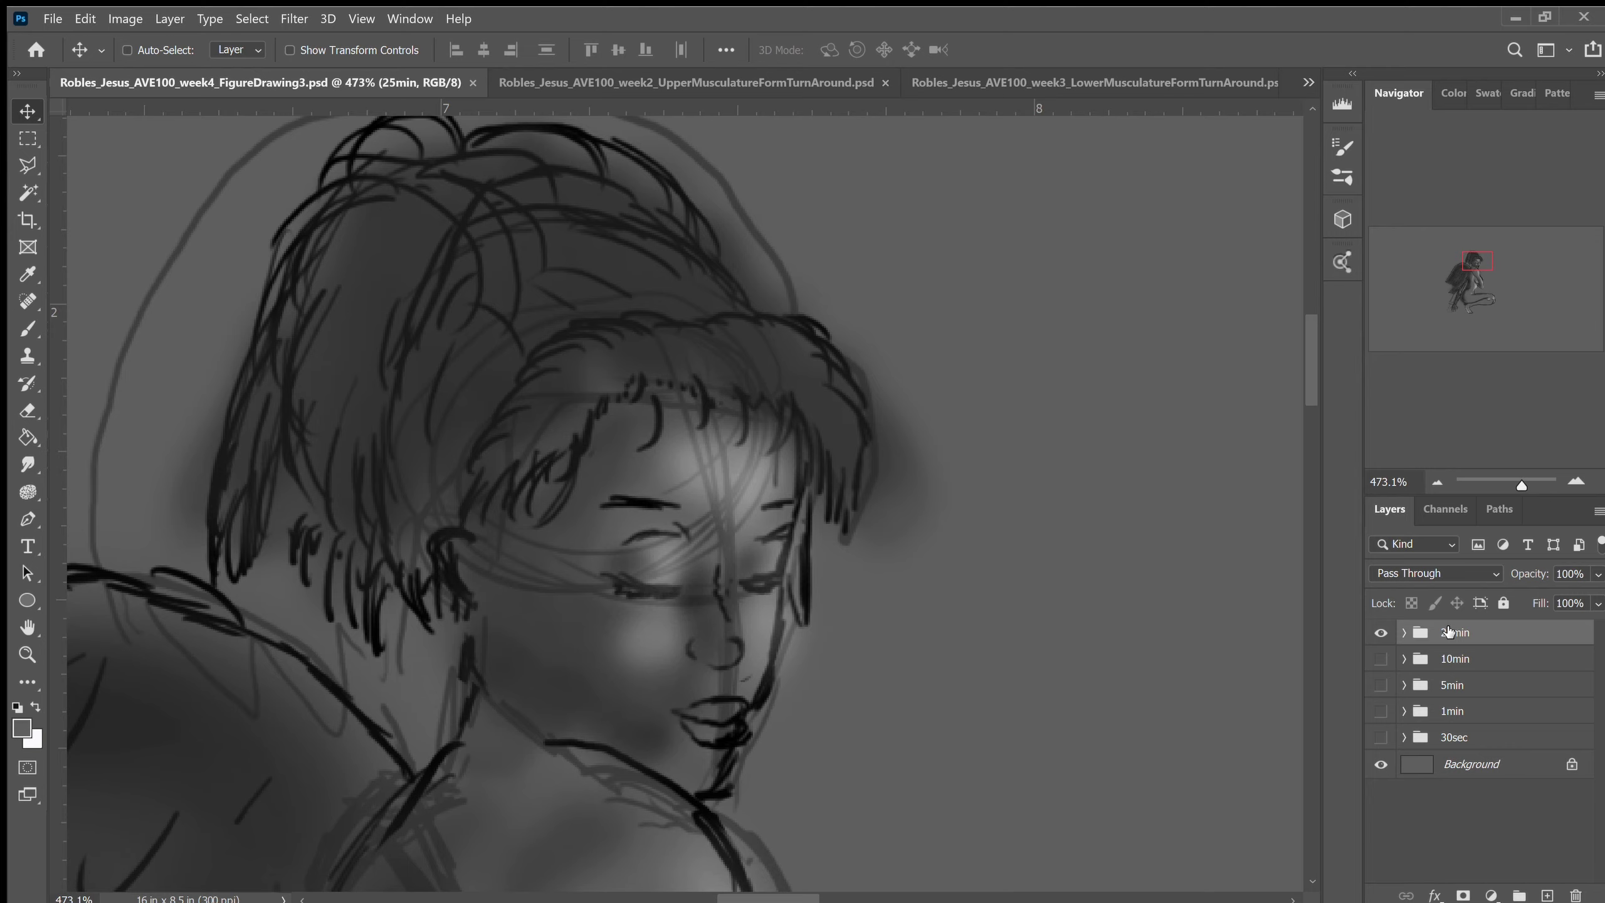
{"action": "scroll", "coordinate": [815, 673], "scroll_direction": "down", "scroll_amount": 5}
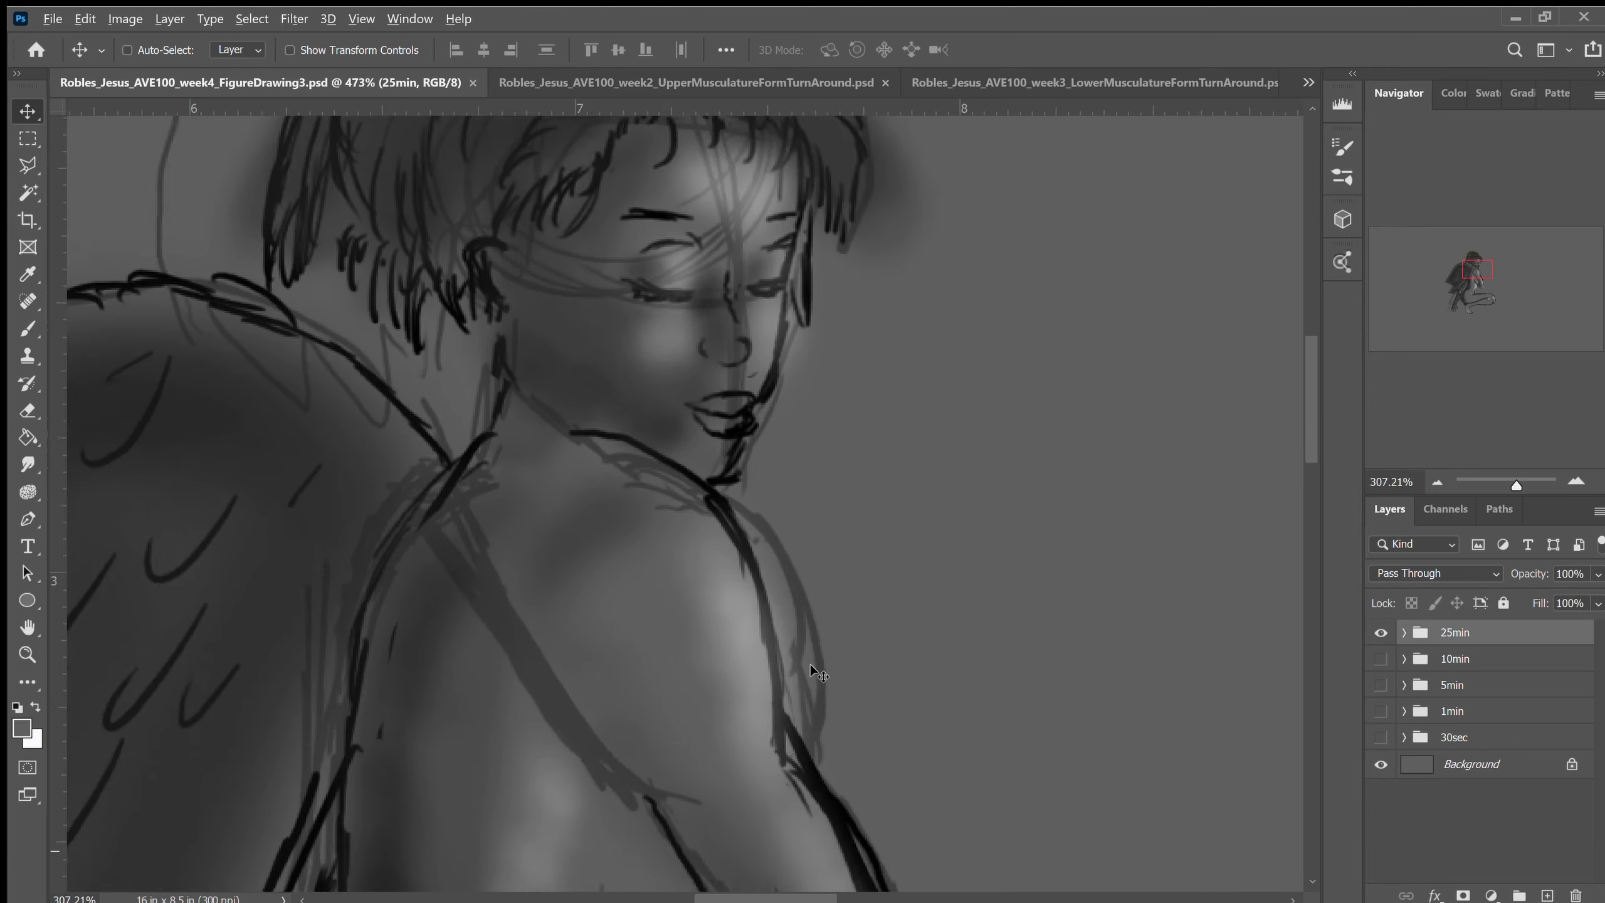
{"action": "scroll", "coordinate": [810, 664], "scroll_direction": "down", "scroll_amount": 6}
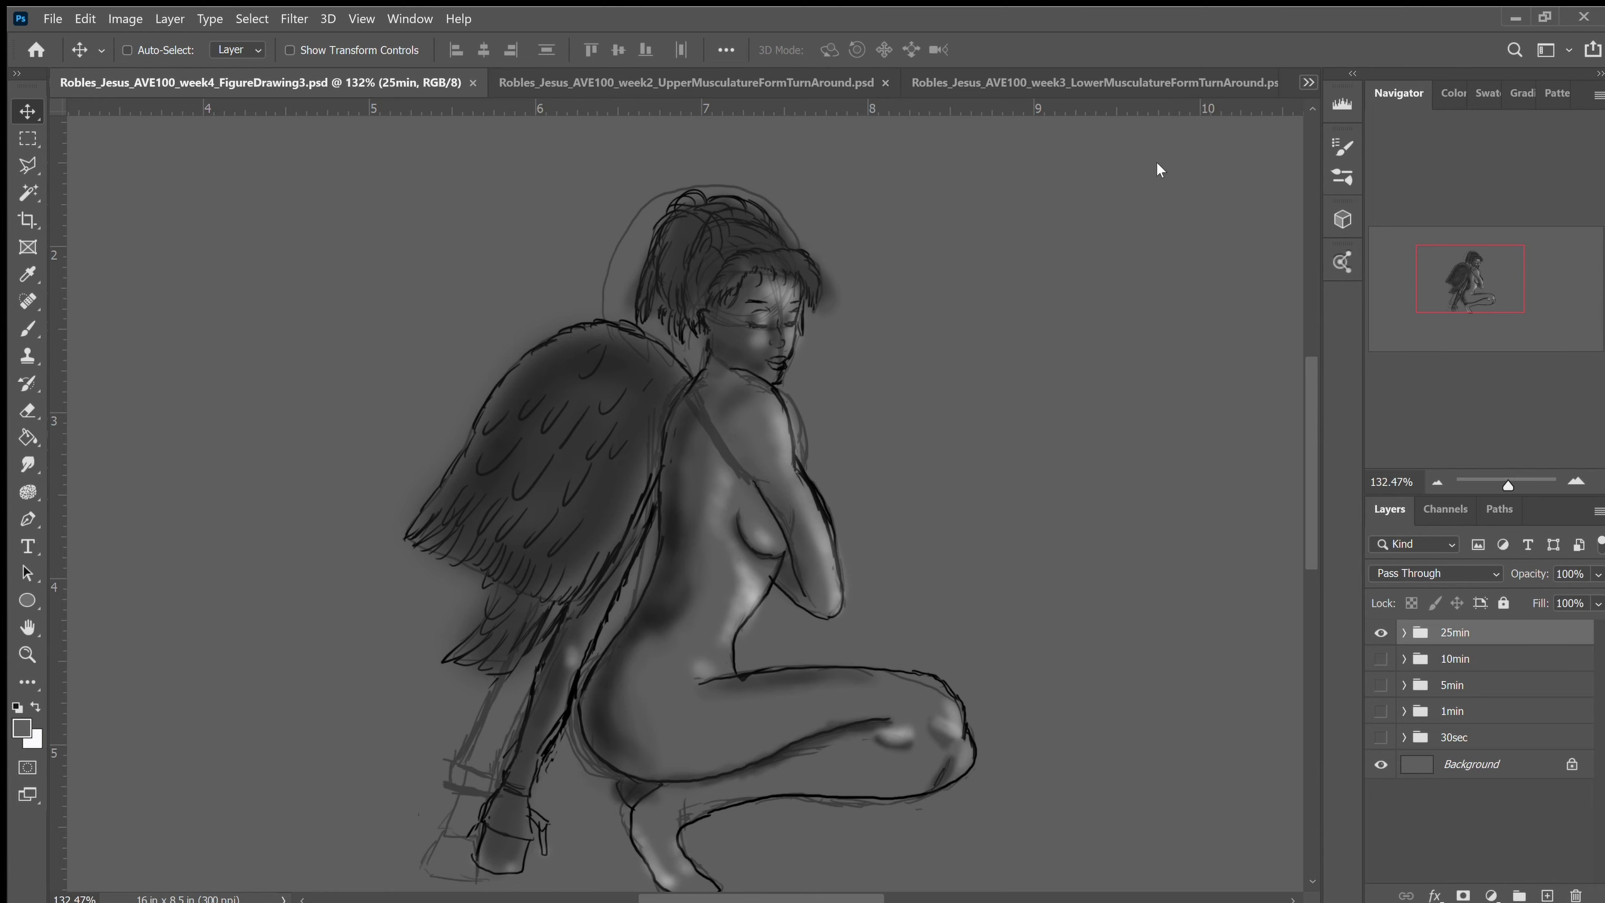
{"action": "key", "text": "ctrl+shift+Tab"}
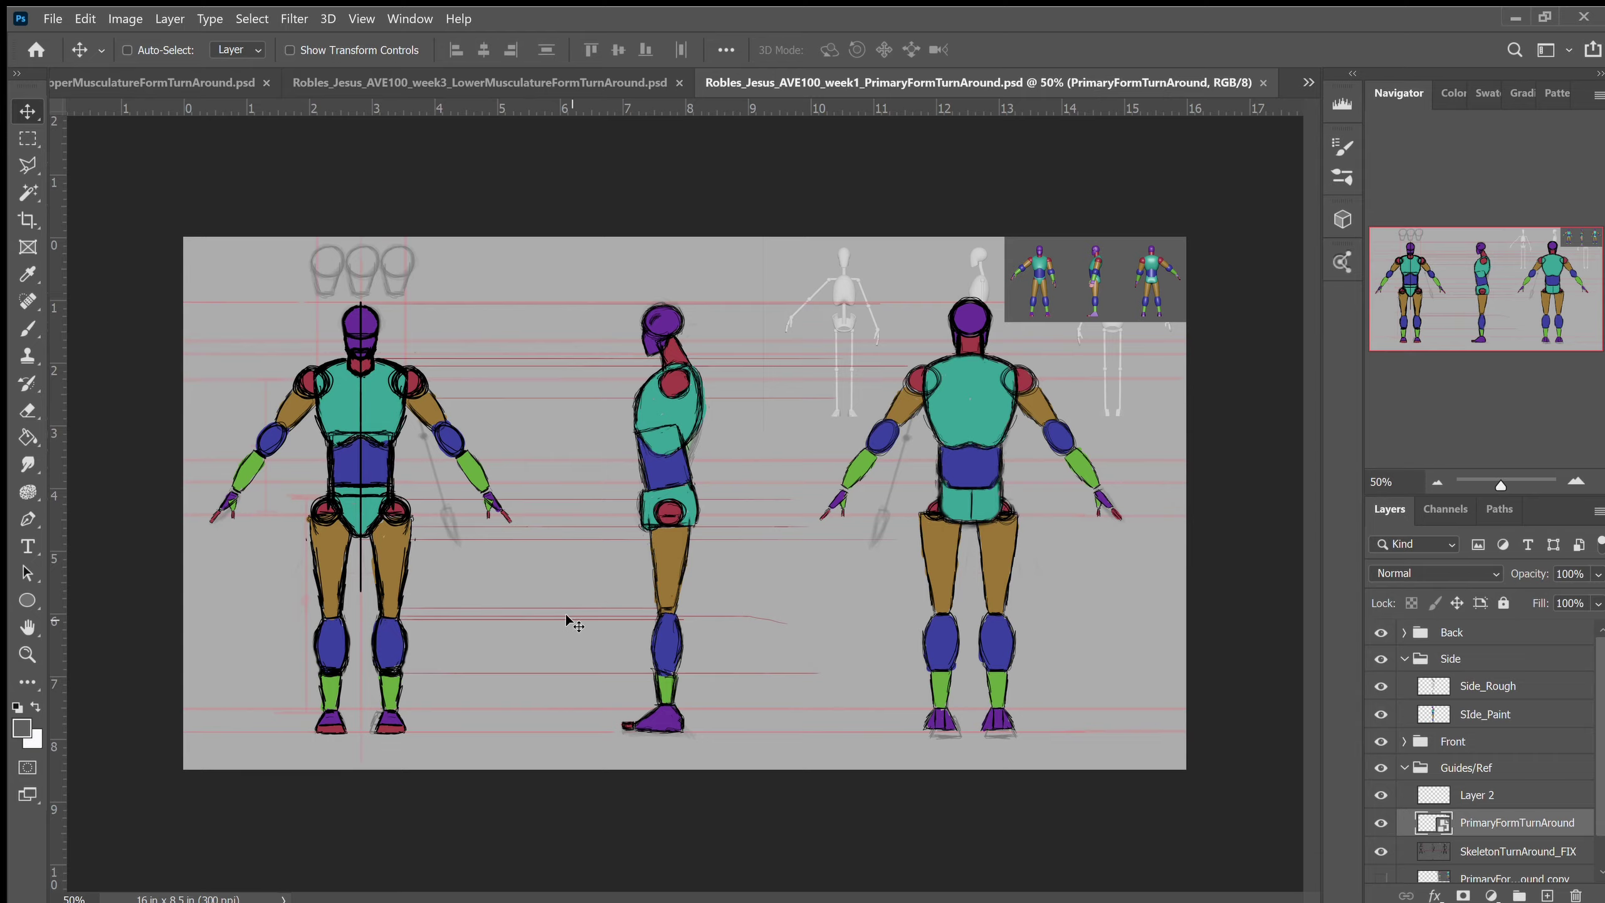
Zoom to about 156% on the side figure's torso and hip forms to inspect them
{"action": "scroll", "coordinate": [632, 556], "scroll_direction": "up", "scroll_amount": 3}
{"action": "scroll", "coordinate": [722, 353], "scroll_direction": "up", "scroll_amount": 3}
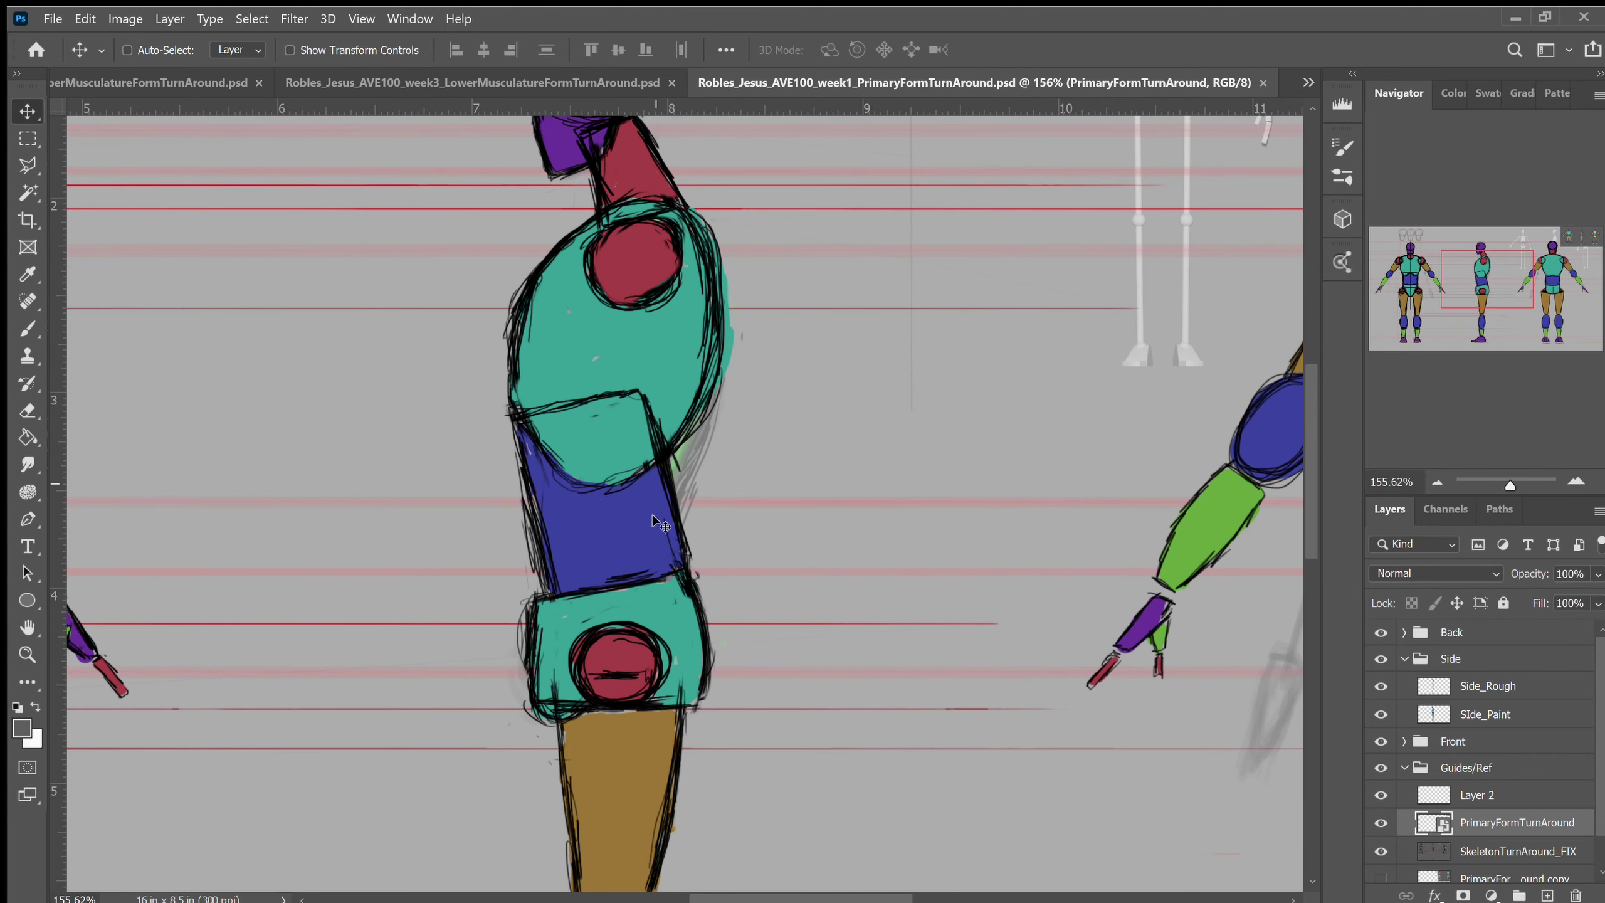
{"action": "scroll", "coordinate": [673, 253], "scroll_direction": "up", "scroll_amount": 3}
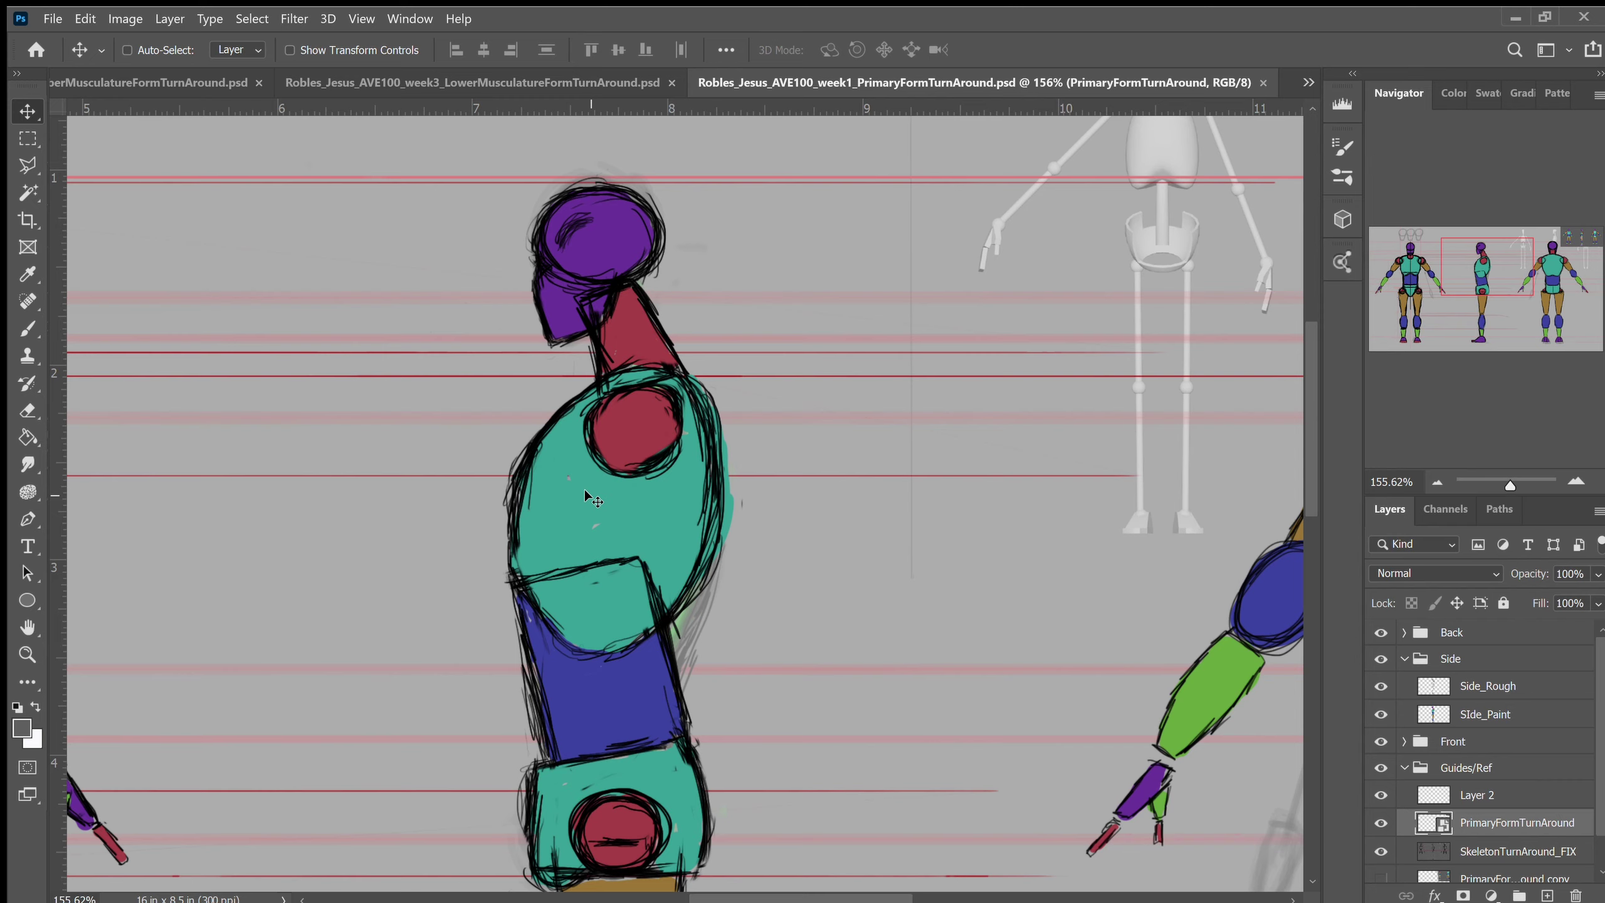
{"action": "scroll", "coordinate": [607, 502], "scroll_direction": "down", "scroll_amount": 3}
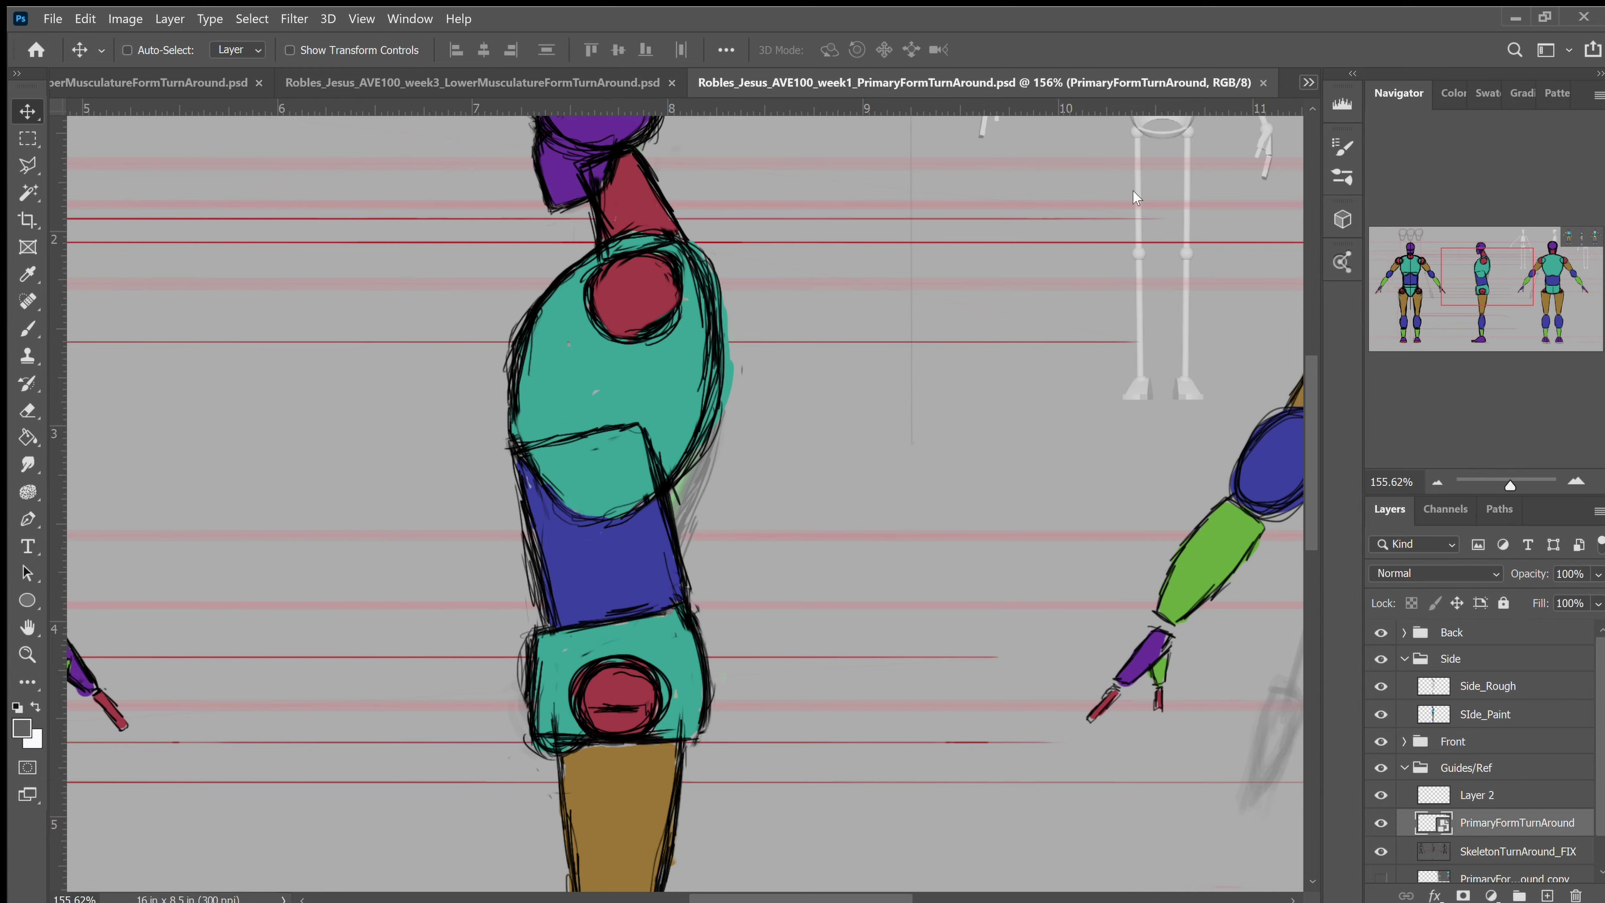
{"action": "key", "text": "ctrl+Tab"}
{"action": "key", "text": "ctrl+Tab"}
{"action": "key", "text": "ctrl+Tab"}
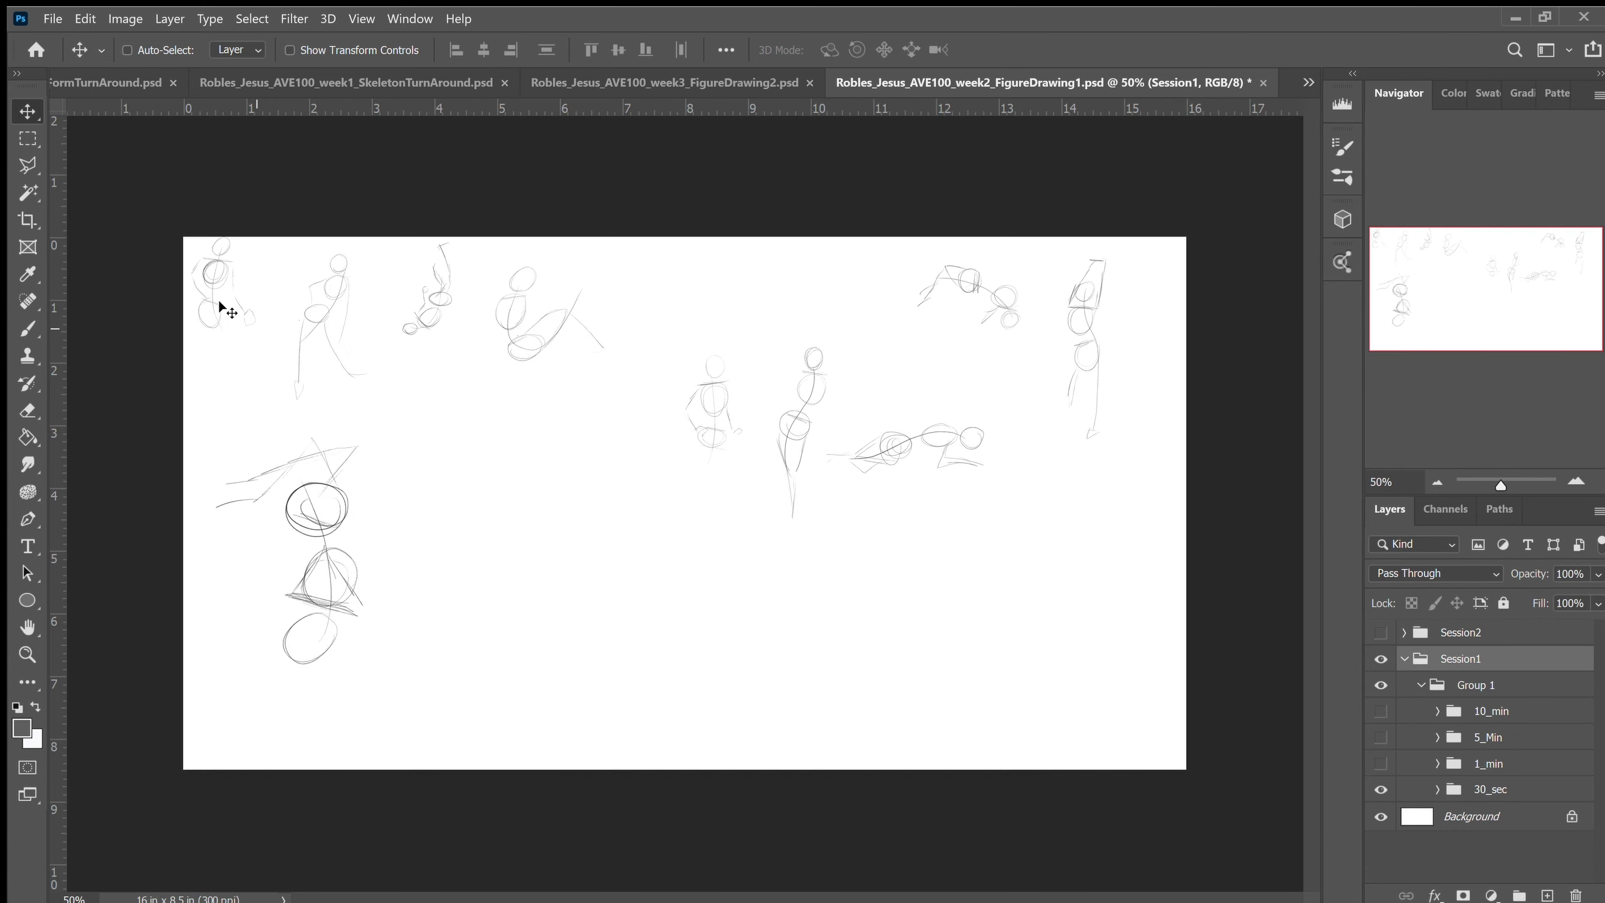
Zoom through the week2 gesture sketches, then switch to week4 FigureDrawing3
{"action": "scroll", "coordinate": [220, 302], "scroll_direction": "up", "scroll_amount": 2}
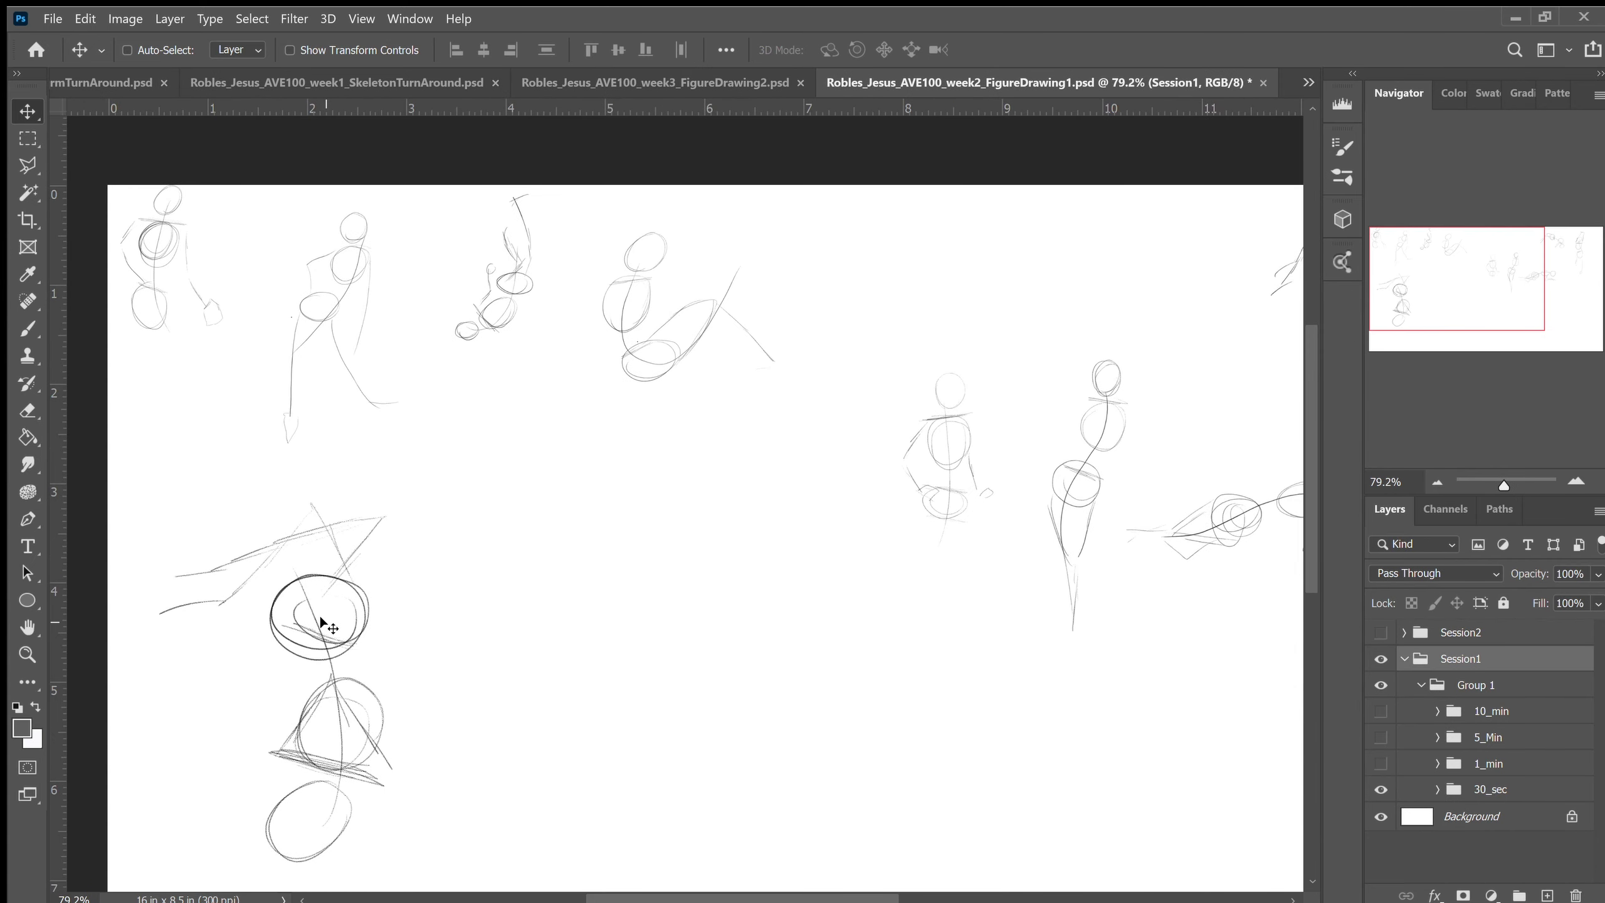
{"action": "scroll", "coordinate": [320, 616], "scroll_direction": "down", "scroll_amount": 3}
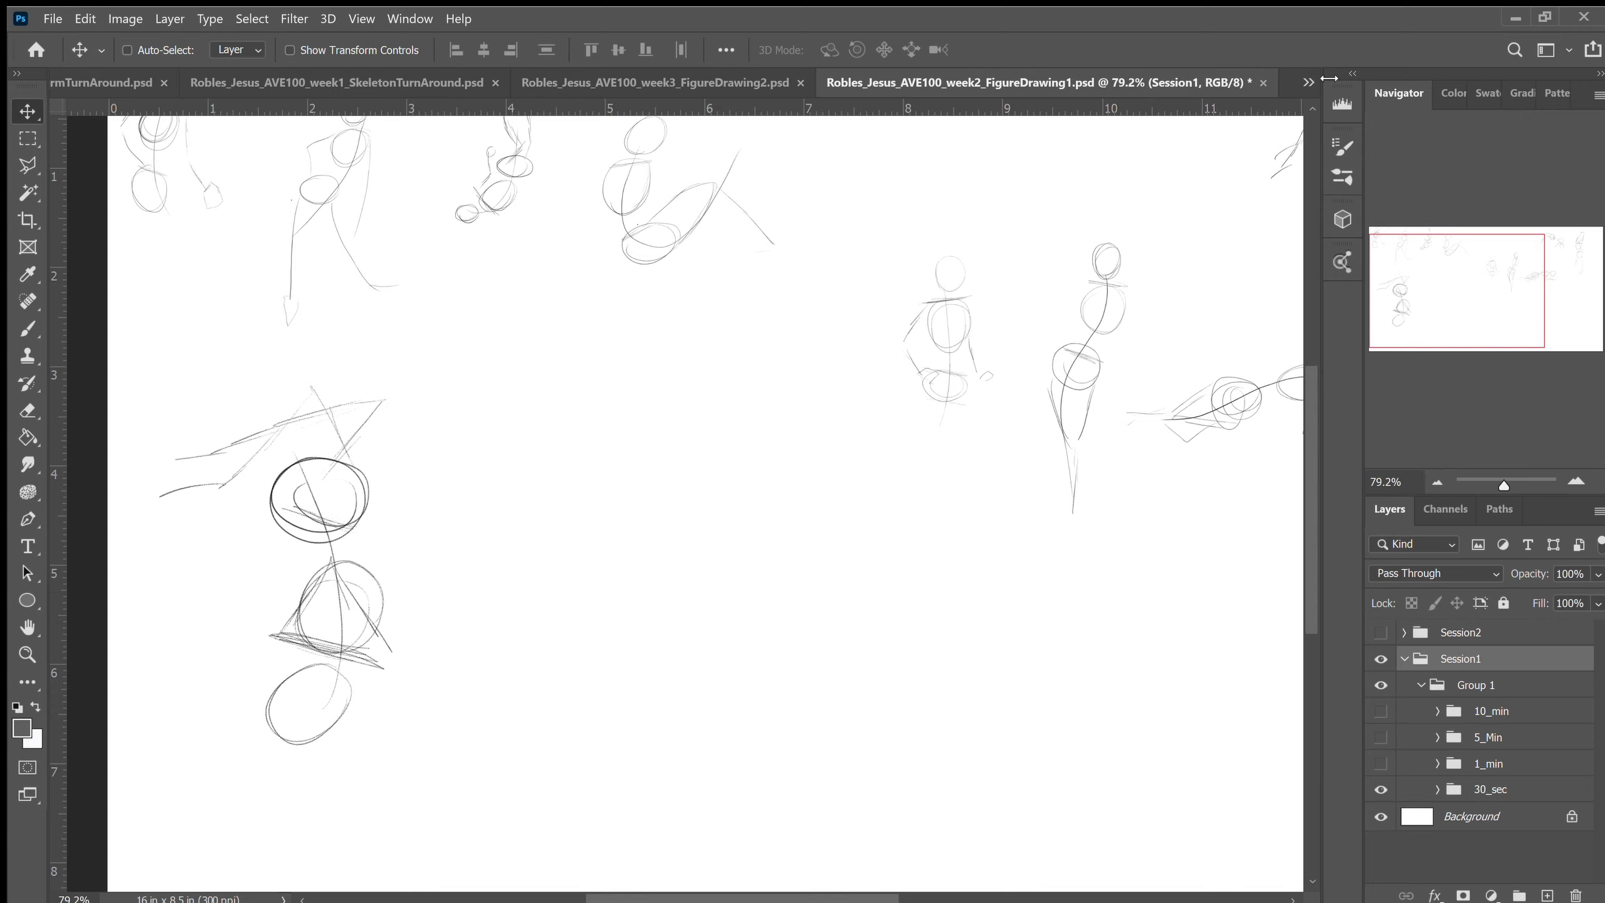
{"action": "key", "text": "ctrl+Tab"}
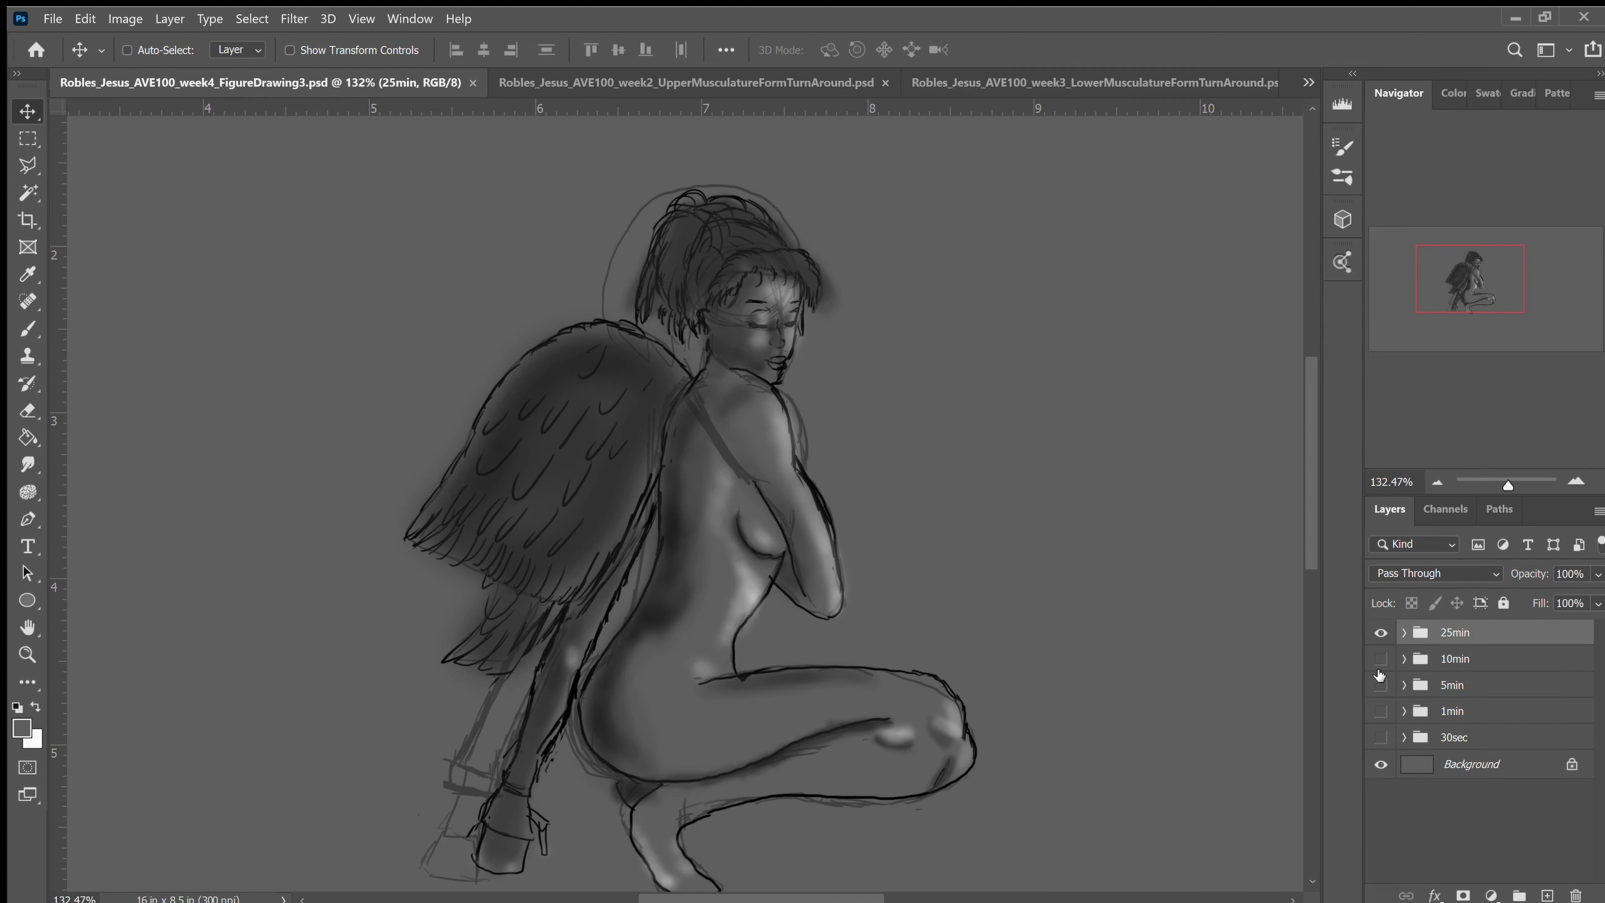
Hide the 25min angel group, show the 30sec group, and zoom out to the full page
{"action": "left_click", "coordinate": [1380, 631]}
{"action": "left_click", "coordinate": [1381, 737]}
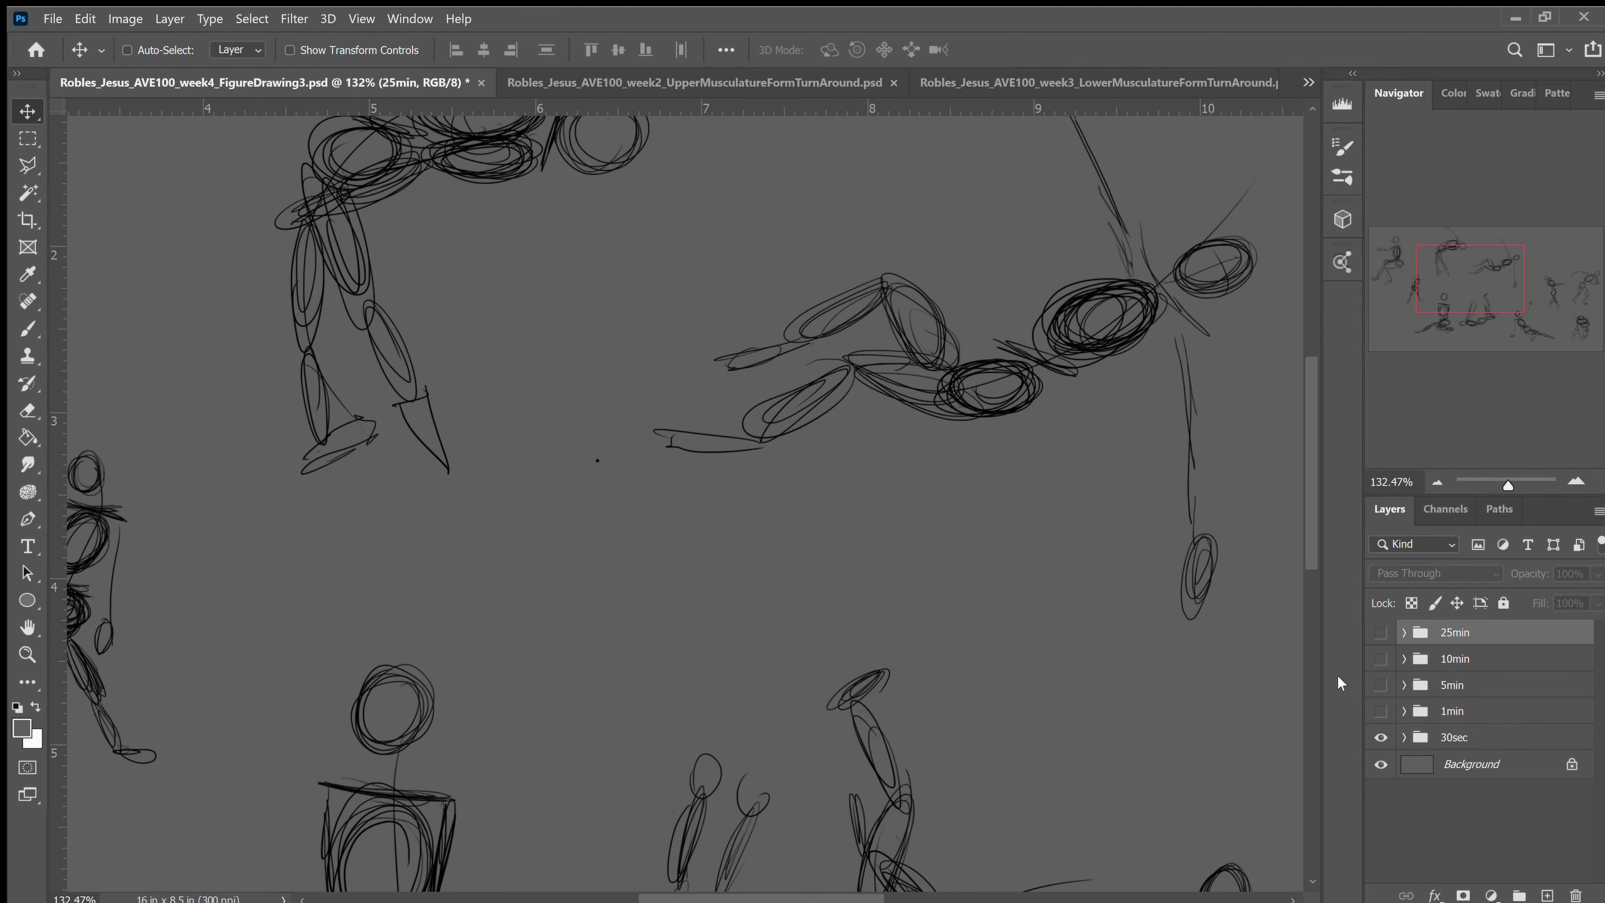
{"action": "scroll", "coordinate": [903, 695], "scroll_direction": "down", "scroll_amount": 5}
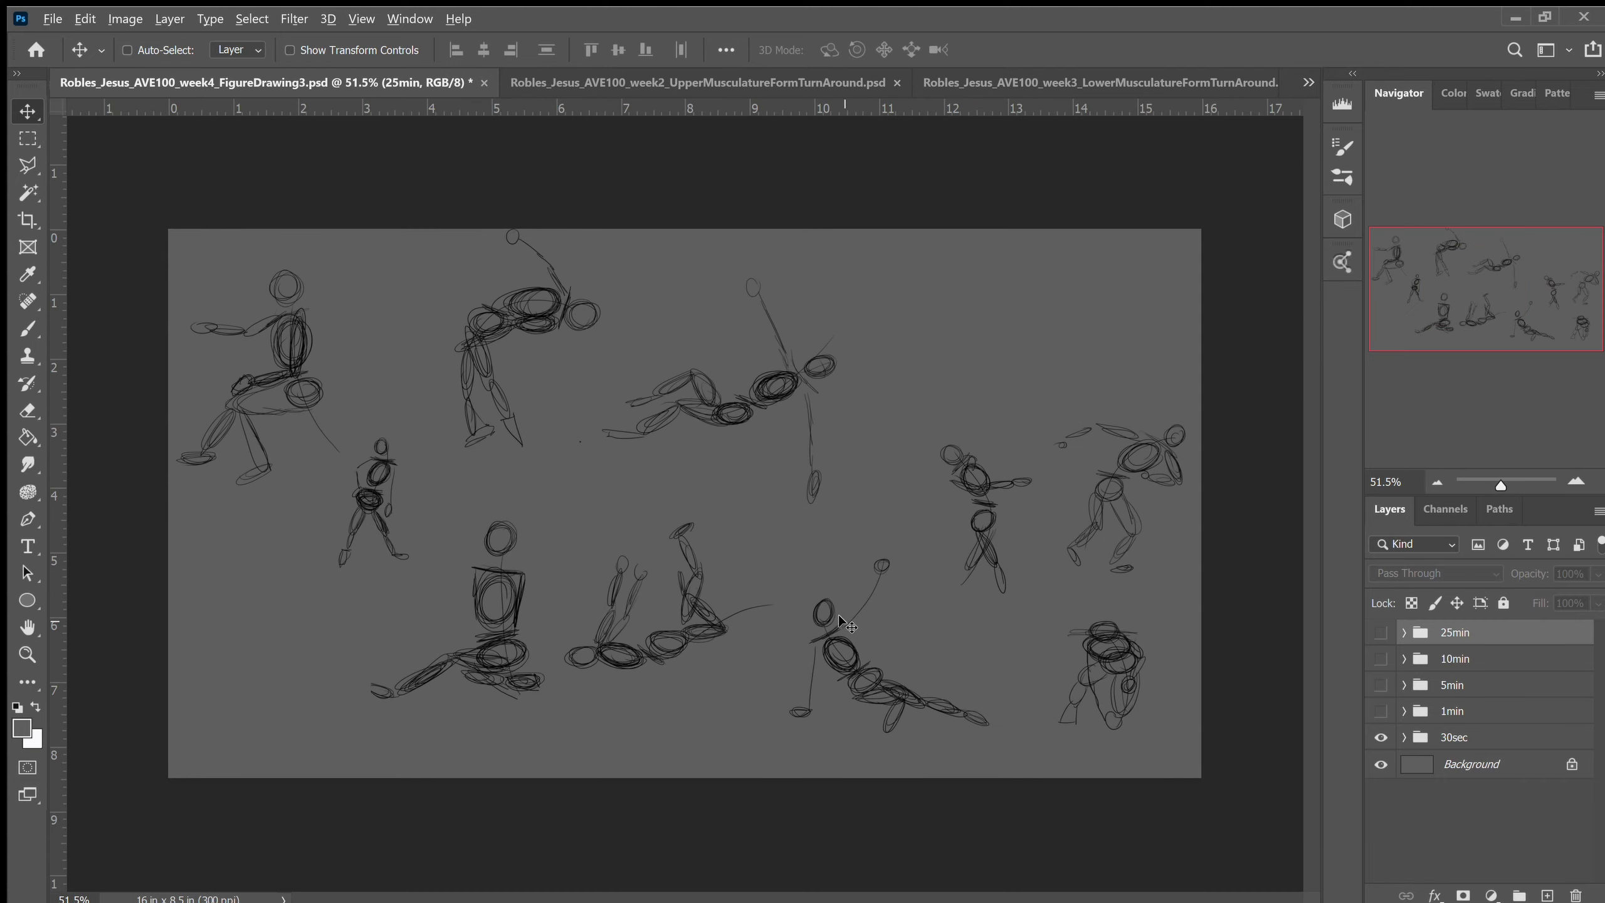
{"action": "scroll", "coordinate": [837, 614], "scroll_direction": "down", "scroll_amount": 1}
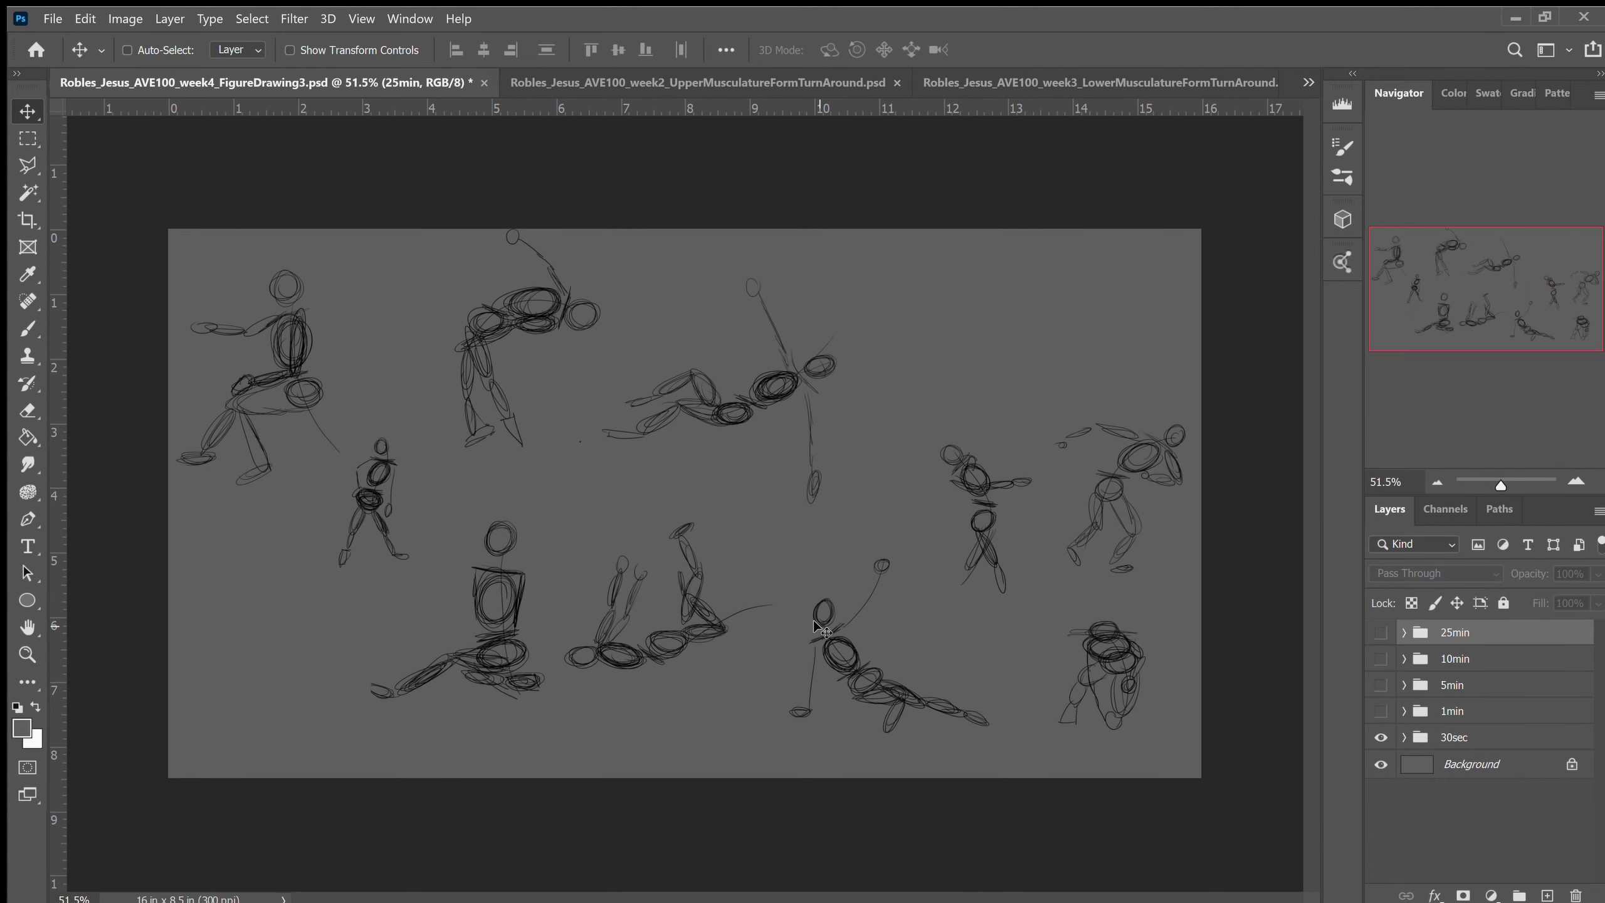